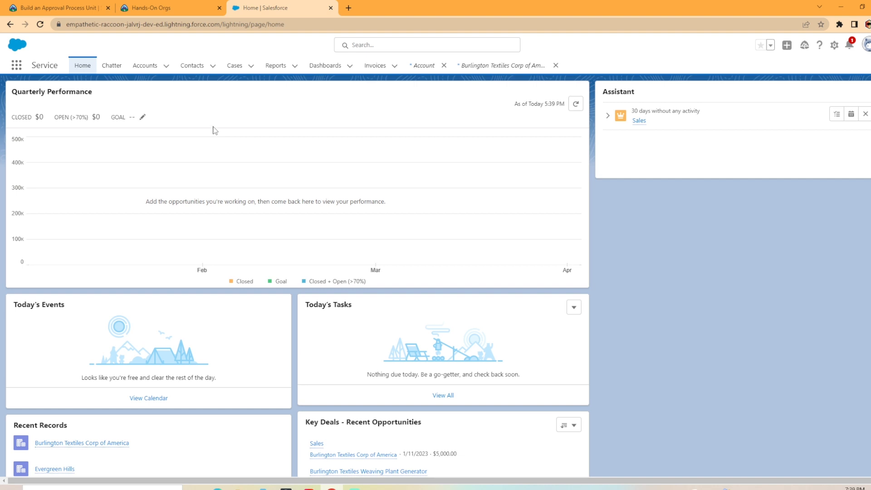
Step: Open the accounts list and switch it to the My Accounts list view
{"action": "left_click", "coordinate": [145, 66]}
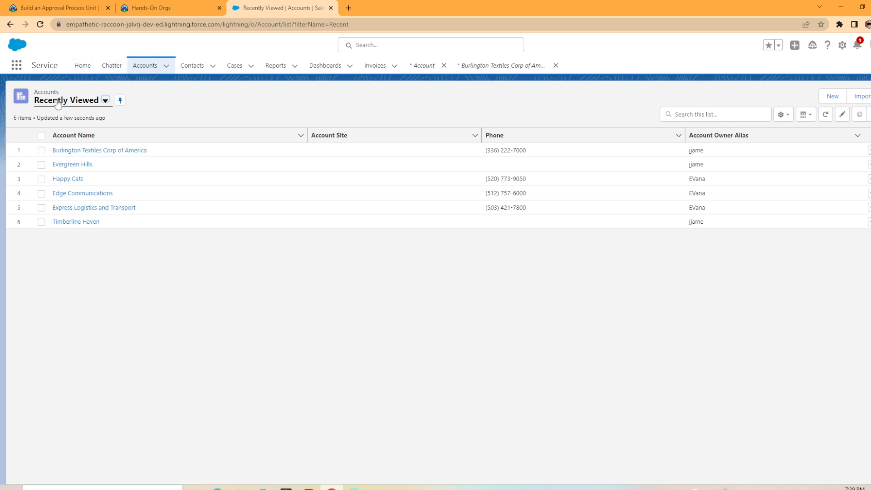
{"action": "left_click", "coordinate": [105, 101]}
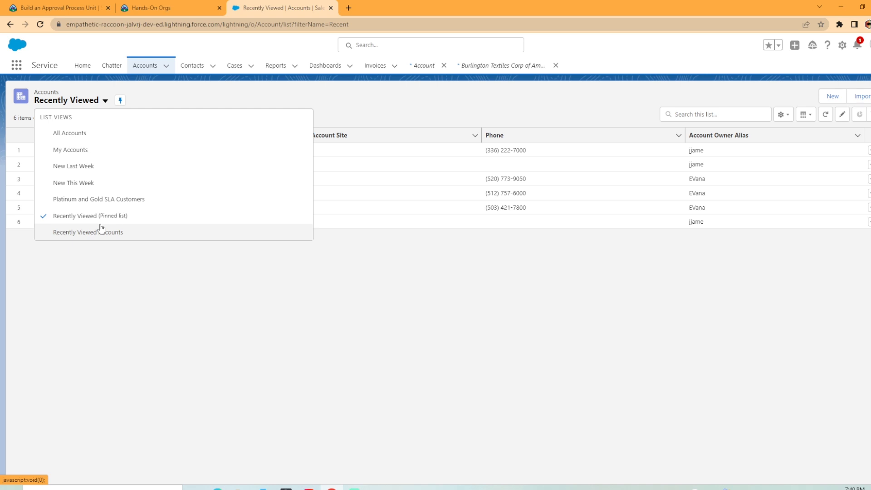
{"action": "left_click", "coordinate": [88, 151]}
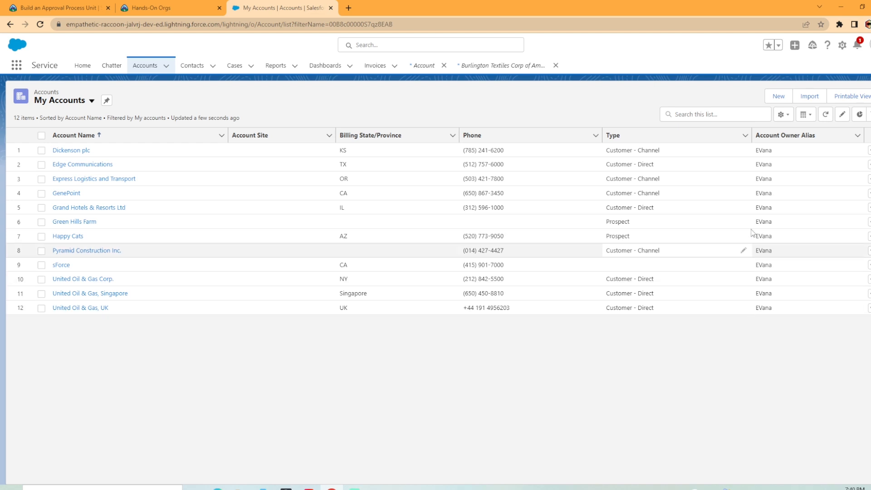
{"action": "left_click", "coordinate": [788, 116]}
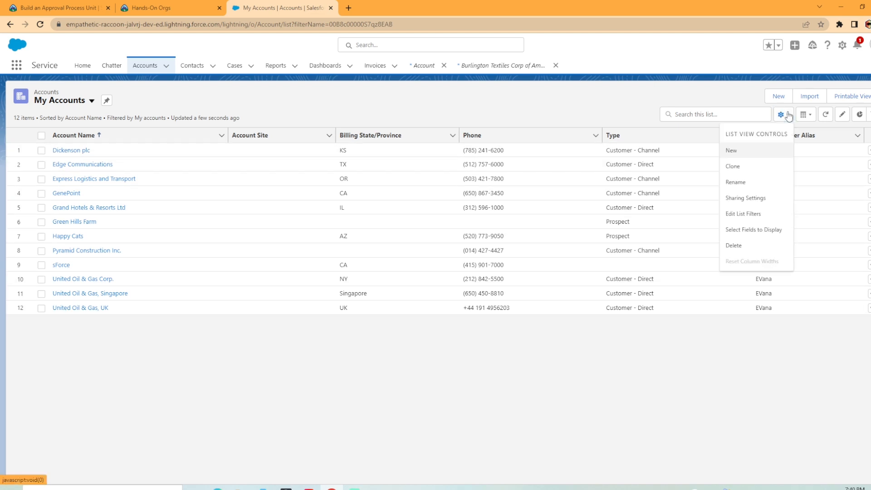
{"action": "left_click", "coordinate": [643, 337]}
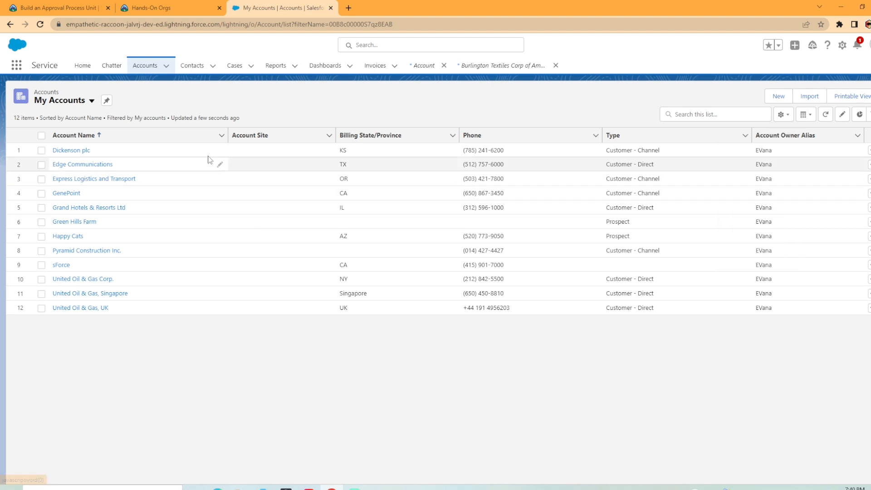
{"action": "left_click", "coordinate": [82, 108]}
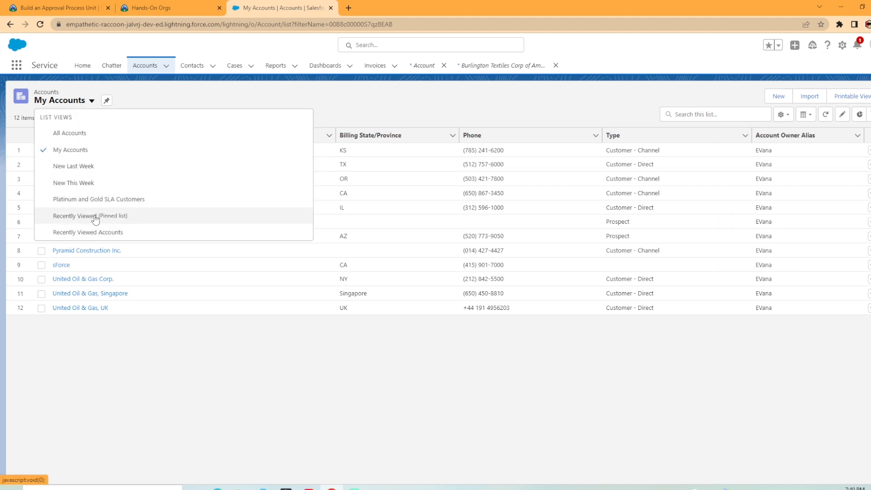
{"action": "left_click", "coordinate": [152, 94]}
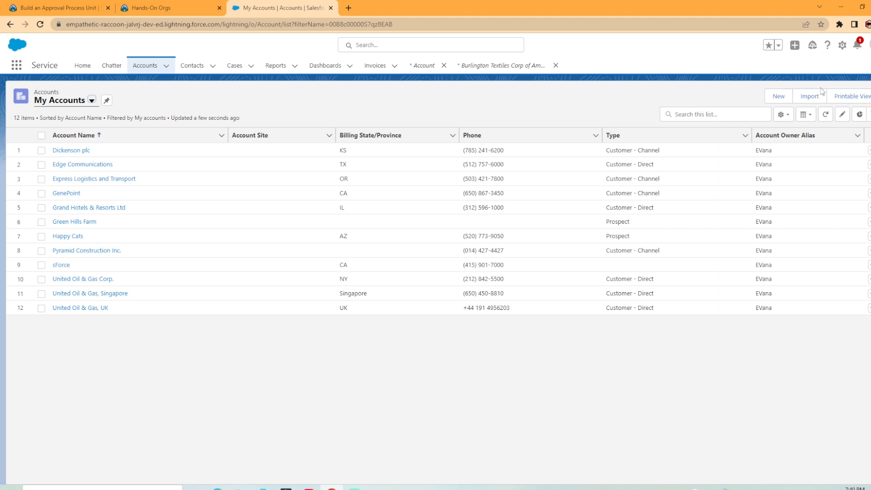
Step: Start a new account list view with the list name Accounts Too and API name Accounts_Too
{"action": "left_click", "coordinate": [784, 113]}
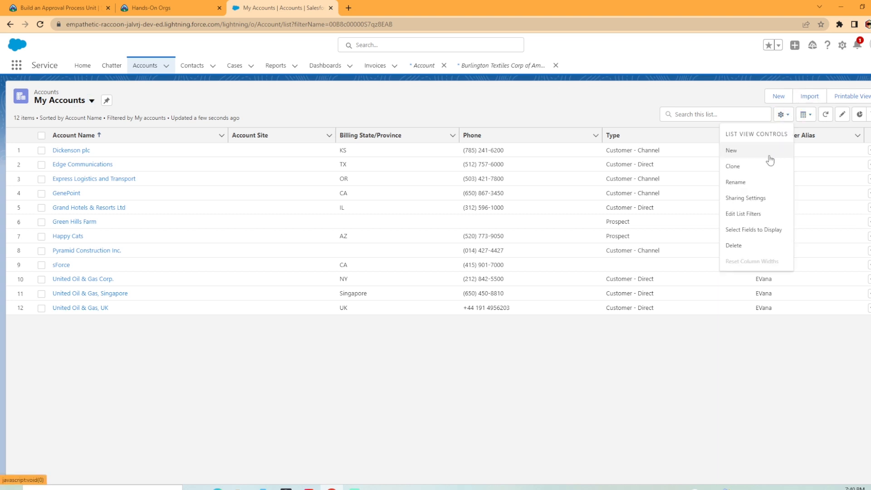
{"action": "left_click", "coordinate": [745, 152]}
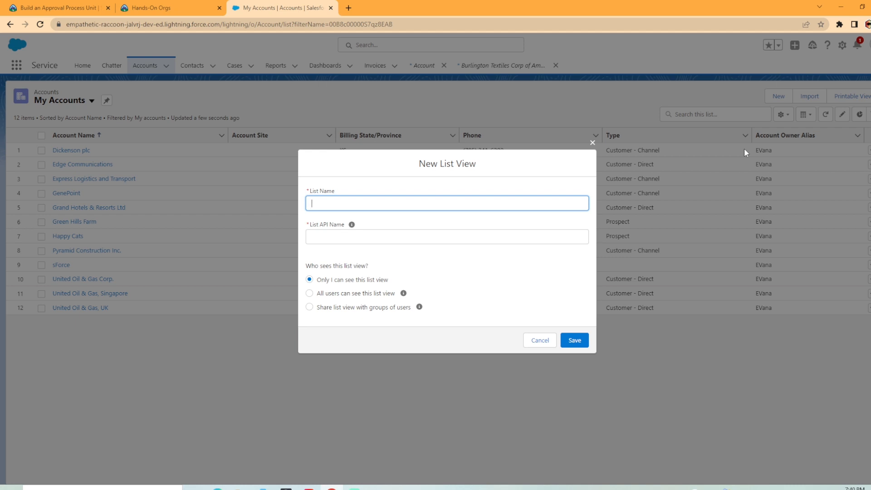
{"action": "type", "text": "Accounts Too"}
{"action": "key", "text": "Tab"}
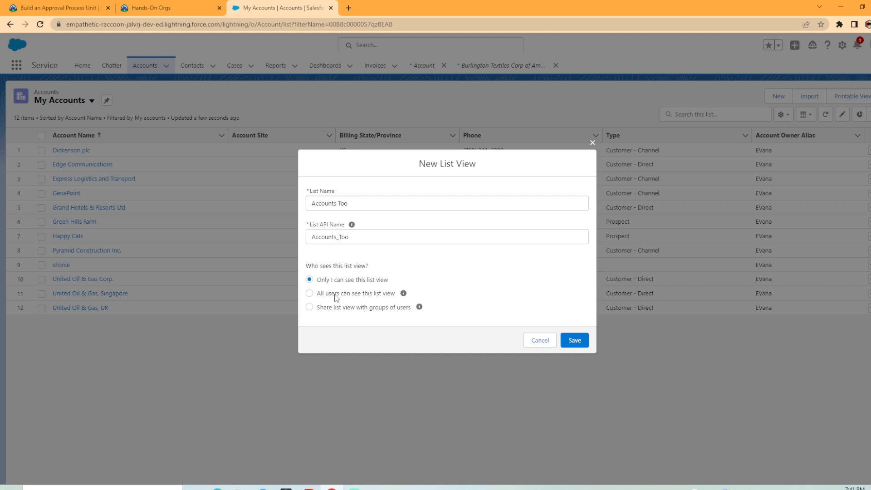
Step: Share the new list view with the Channel Sales Team group under Roles and Subordinates
{"action": "mouse_move", "coordinate": [404, 295]}
{"action": "left_click", "coordinate": [309, 307]}
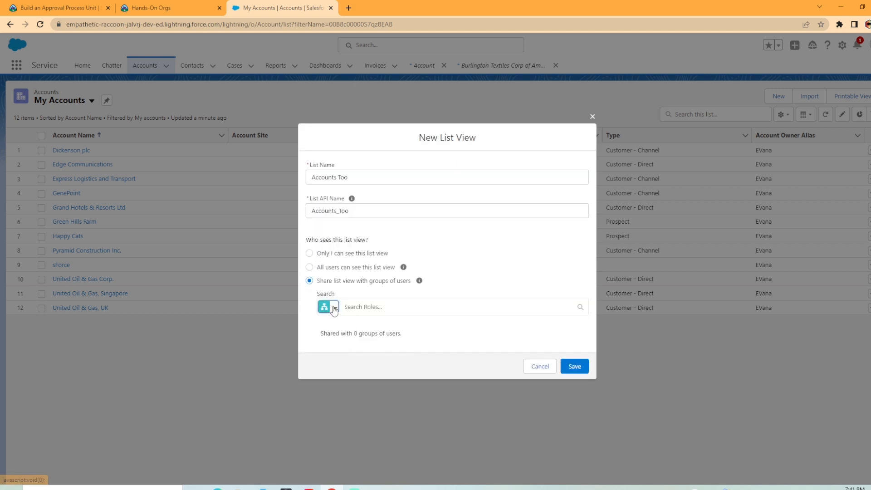
{"action": "left_click", "coordinate": [333, 308]}
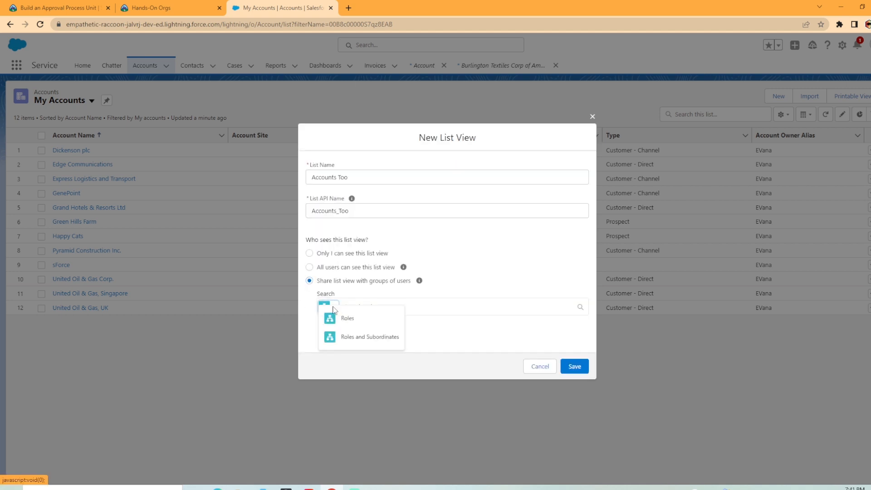
{"action": "left_click", "coordinate": [368, 338]}
{"action": "left_click", "coordinate": [394, 308]}
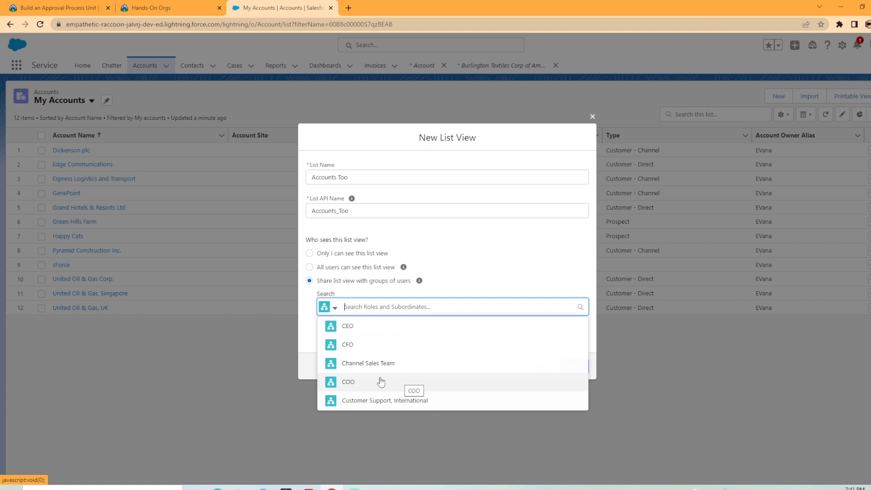
{"action": "left_click", "coordinate": [404, 364]}
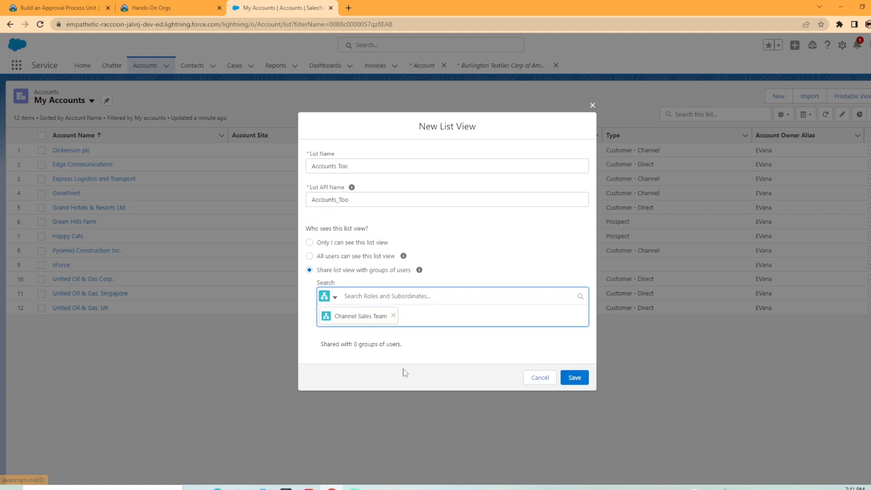
{"action": "left_click", "coordinate": [481, 357]}
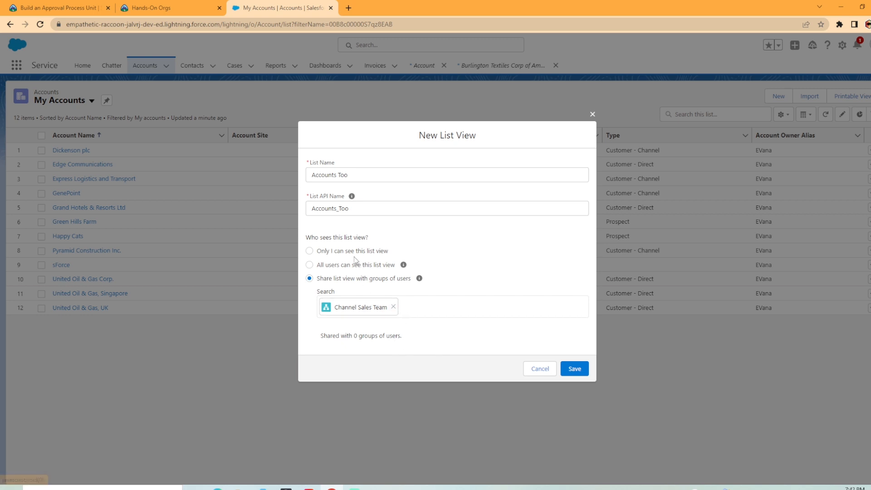
Step: Restrict the new list view to "Only I can see this list view" and save it
{"action": "left_click", "coordinate": [309, 251]}
{"action": "left_click", "coordinate": [577, 341]}
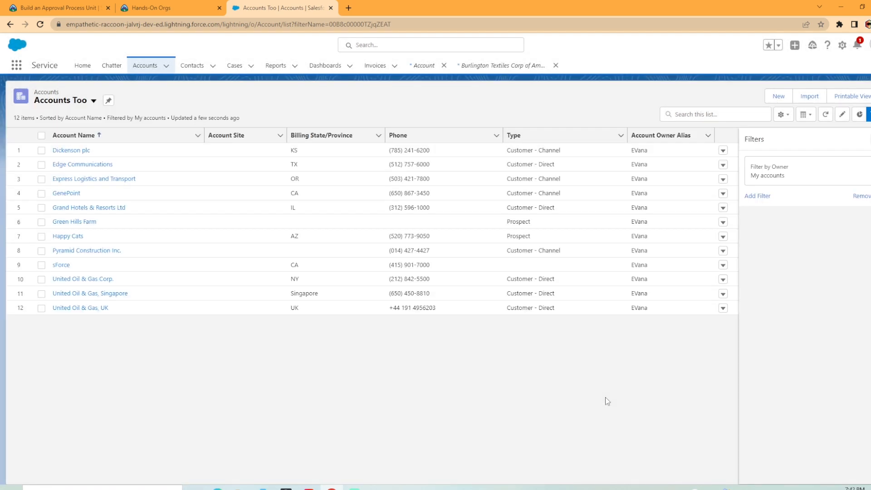
Step: Change the list view's owner filter to All accounts
{"action": "left_click", "coordinate": [771, 179]}
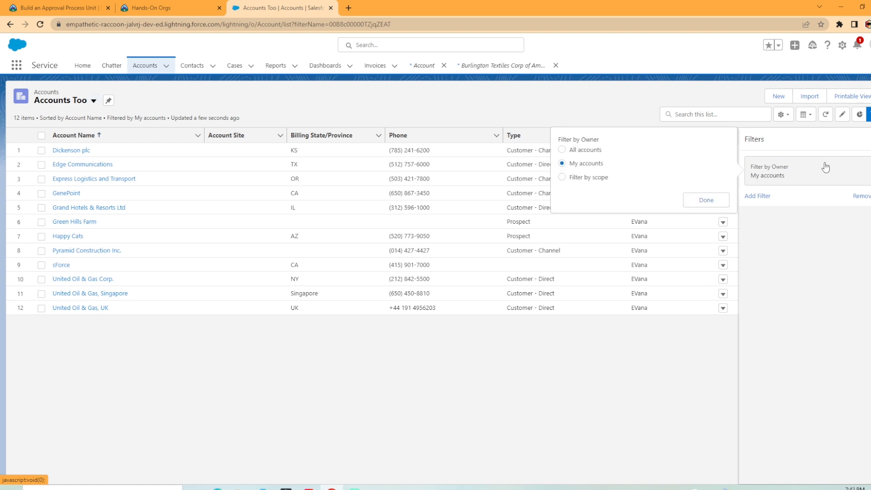
{"action": "left_click", "coordinate": [572, 152]}
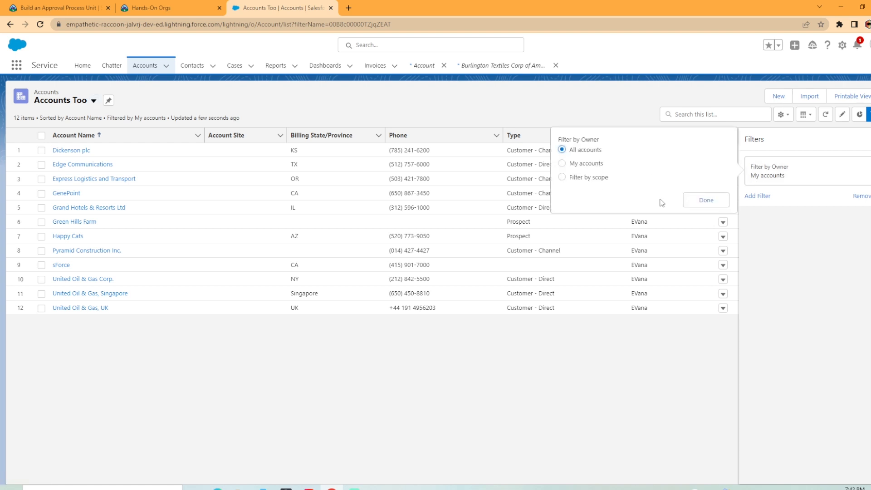
{"action": "left_click", "coordinate": [705, 200]}
Step: Add a list view filter where Billing State/Province equals CA
{"action": "left_click", "coordinate": [756, 200]}
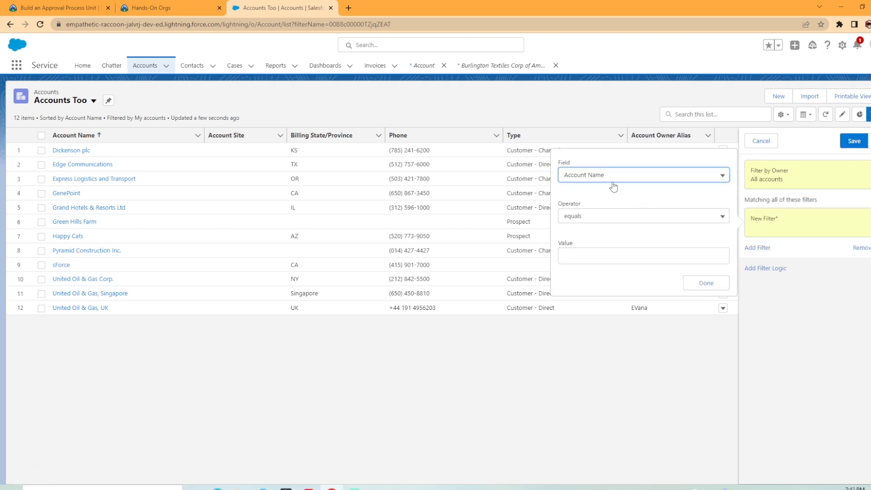
{"action": "left_click", "coordinate": [591, 175]}
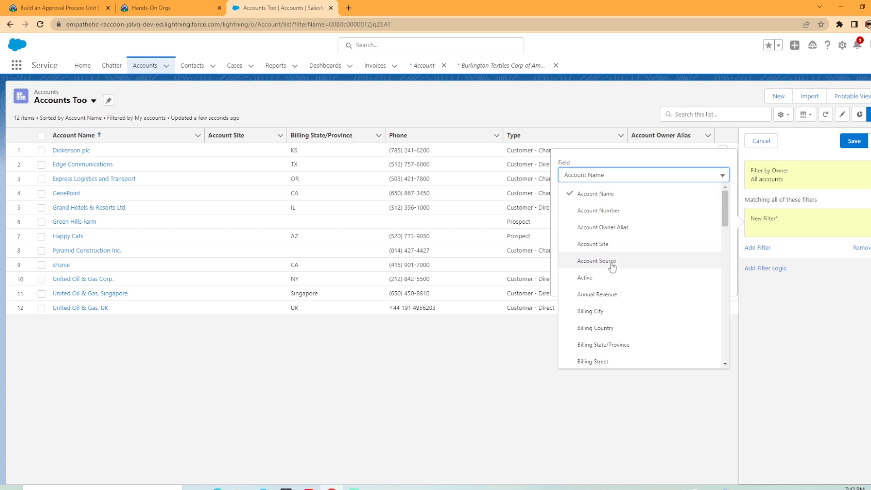
{"action": "left_click", "coordinate": [614, 247]}
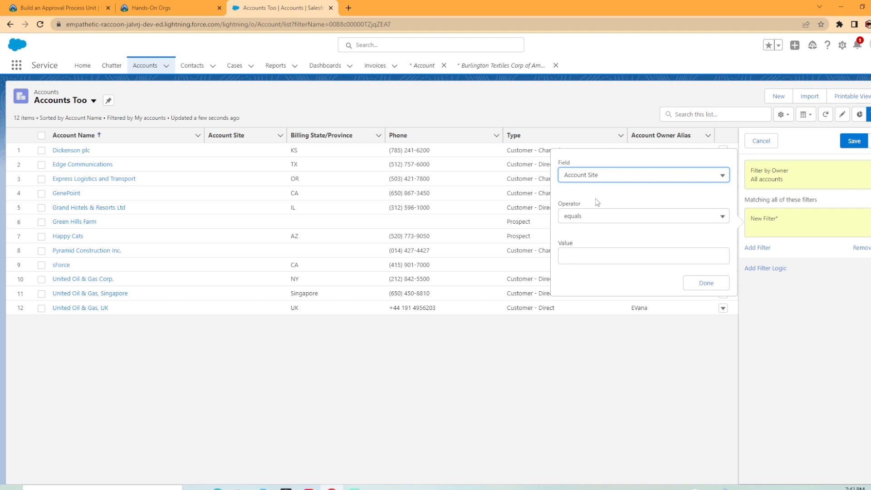
{"action": "left_click", "coordinate": [593, 216]}
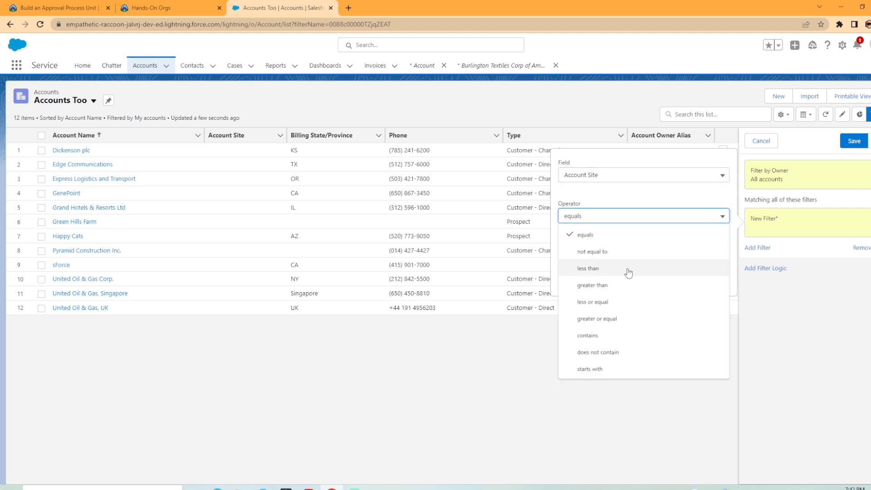
{"action": "left_click", "coordinate": [598, 216]}
{"action": "left_click", "coordinate": [596, 258]}
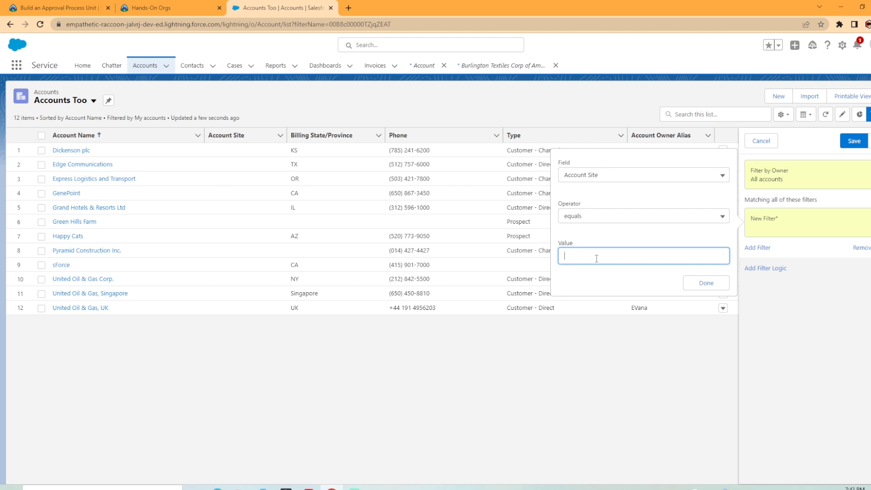
{"action": "left_click", "coordinate": [610, 180]}
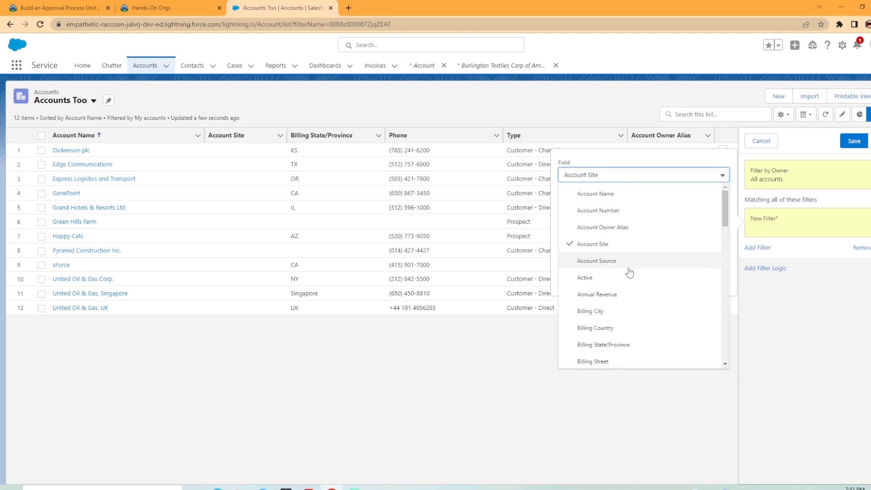
{"action": "left_click", "coordinate": [603, 344]}
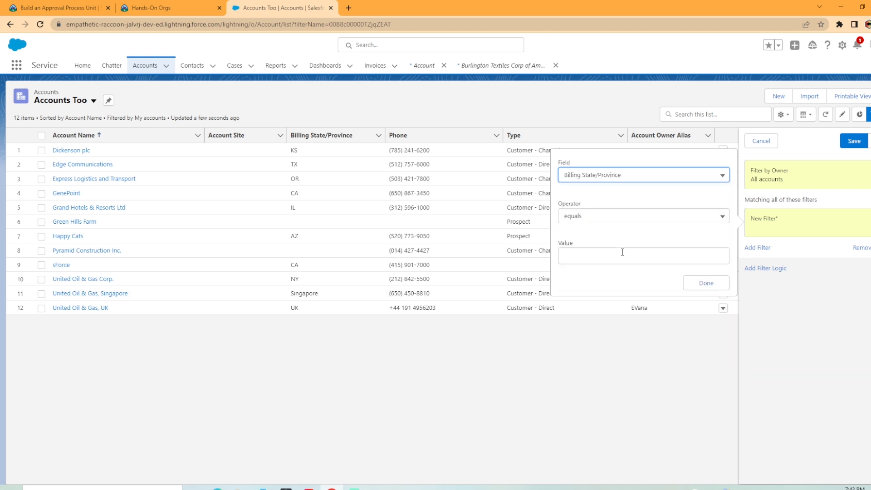
{"action": "left_click", "coordinate": [620, 257]}
{"action": "type", "text": "CA"}
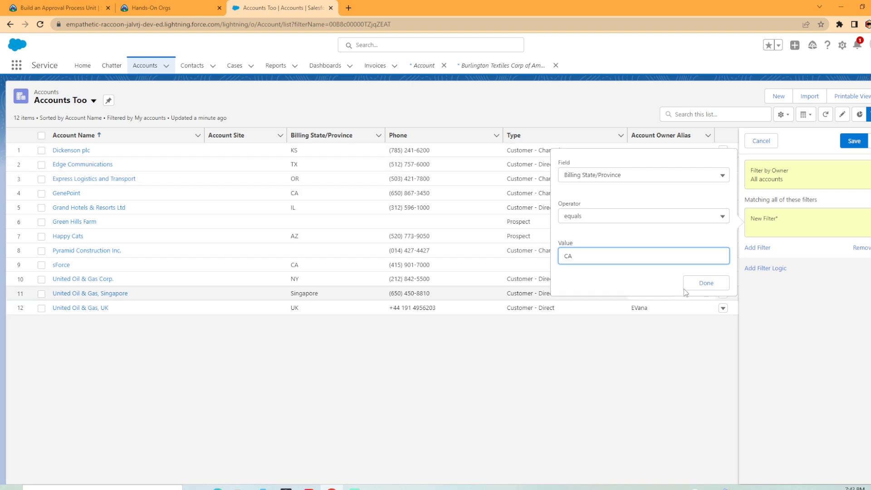
{"action": "left_click", "coordinate": [704, 283]}
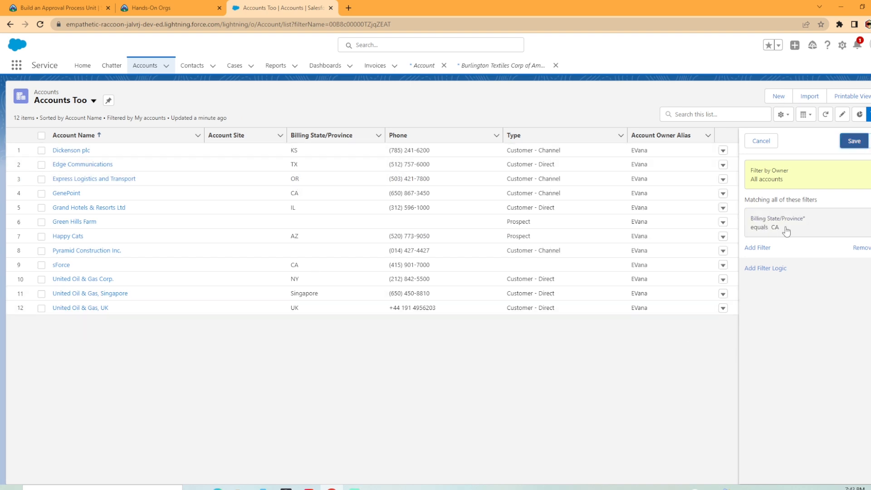
{"action": "left_click", "coordinate": [756, 247]}
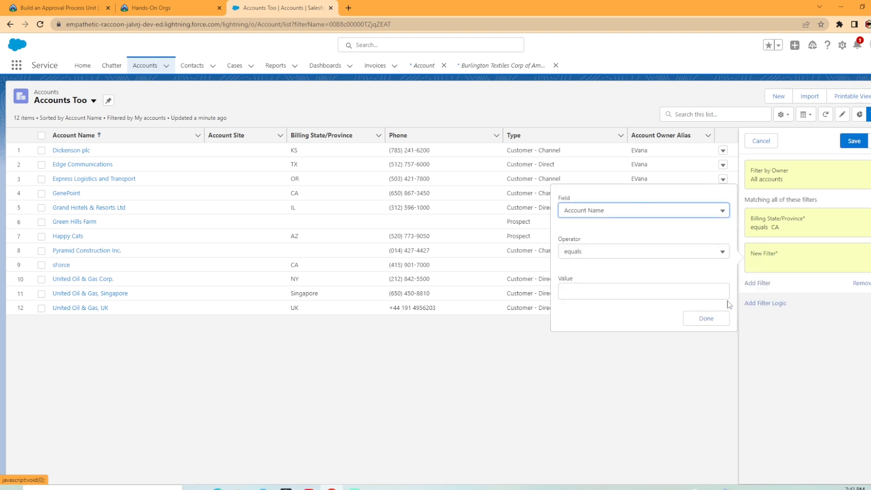
{"action": "left_click", "coordinate": [659, 217]}
{"action": "scroll", "coordinate": [653, 294], "scroll_direction": "down", "scroll_amount": 10}
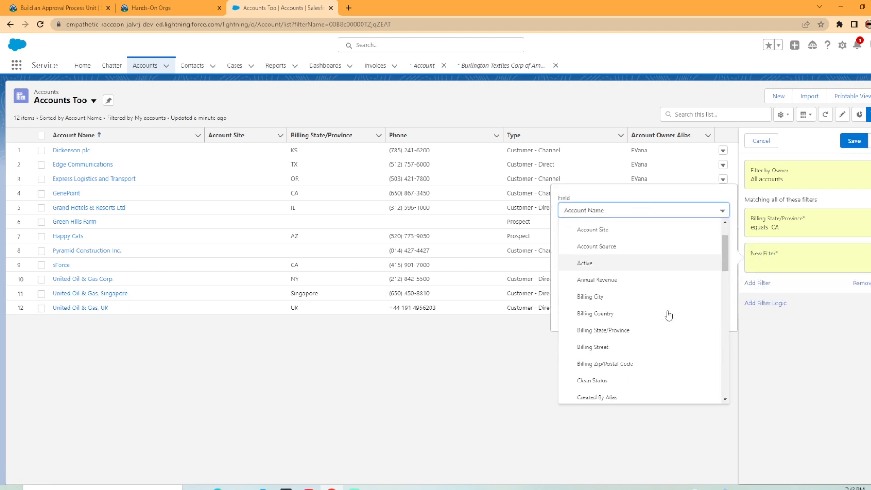
{"action": "scroll", "coordinate": [663, 319], "scroll_direction": "up", "scroll_amount": 3}
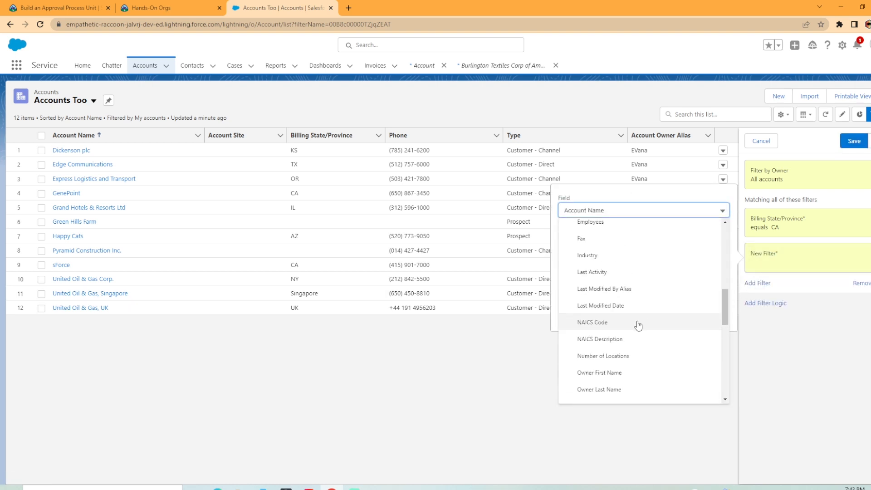
{"action": "left_click", "coordinate": [606, 225]}
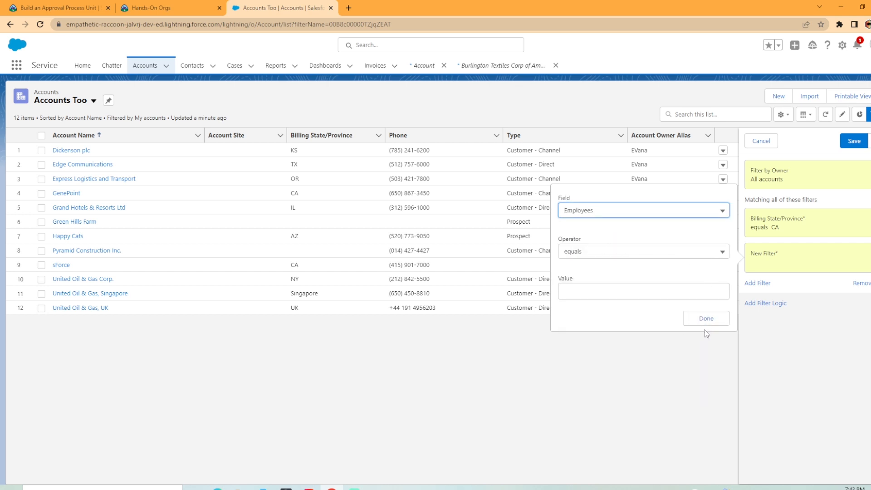
{"action": "left_click", "coordinate": [793, 330]}
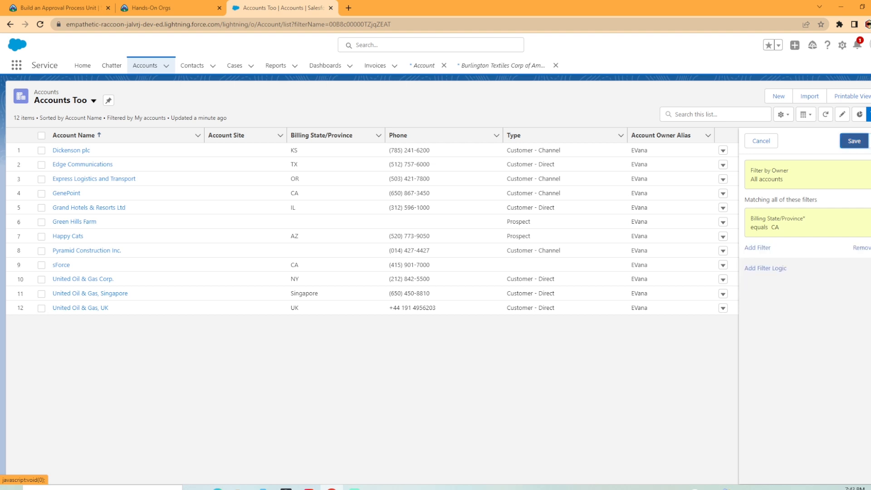
Step: Save the filter changes to the Accounts Too list view and show the available account list views
{"action": "left_click", "coordinate": [854, 141]}
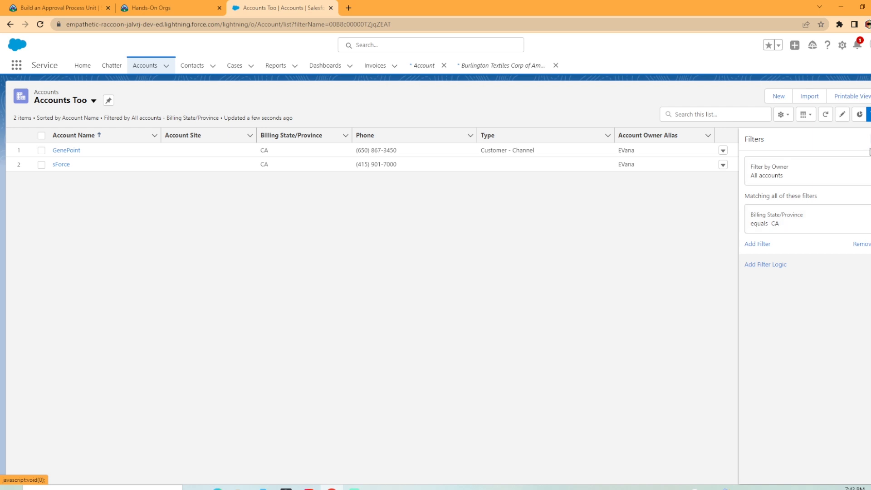
{"action": "left_click", "coordinate": [93, 100]}
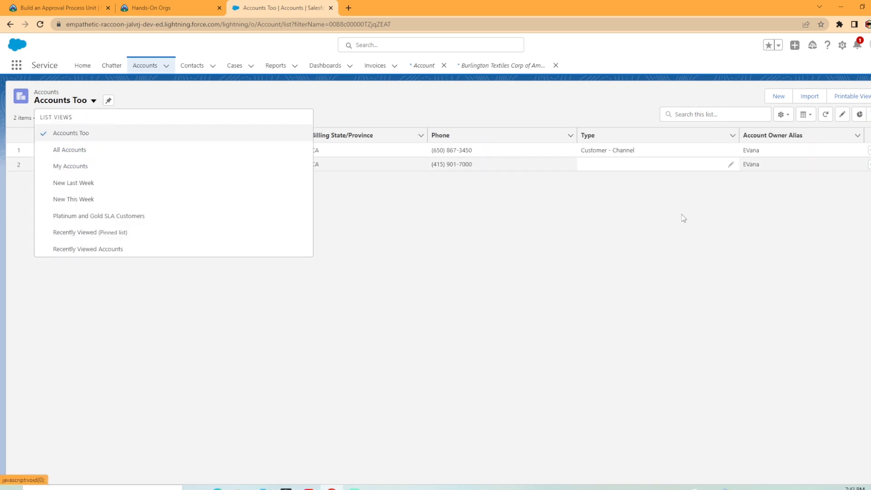
Step: Rename the Accounts Too list view to CA Accounts and save it
{"action": "left_click", "coordinate": [785, 114]}
{"action": "left_click", "coordinate": [789, 114]}
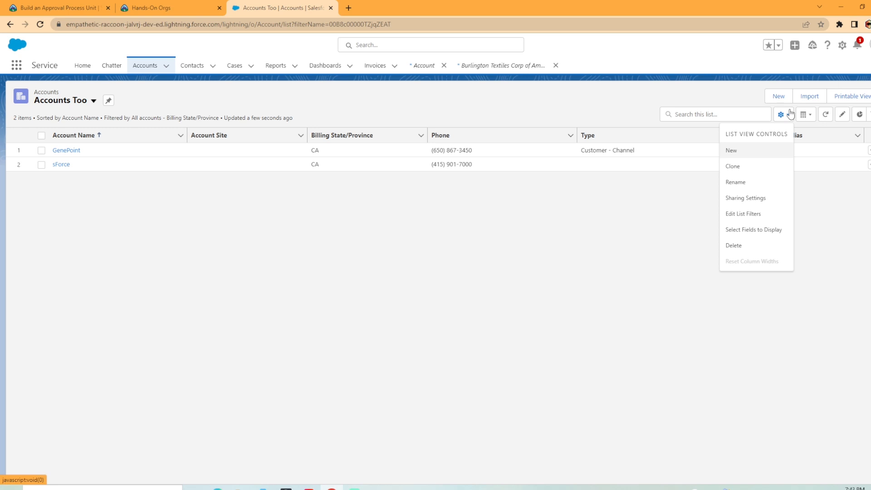
{"action": "left_click", "coordinate": [751, 185]}
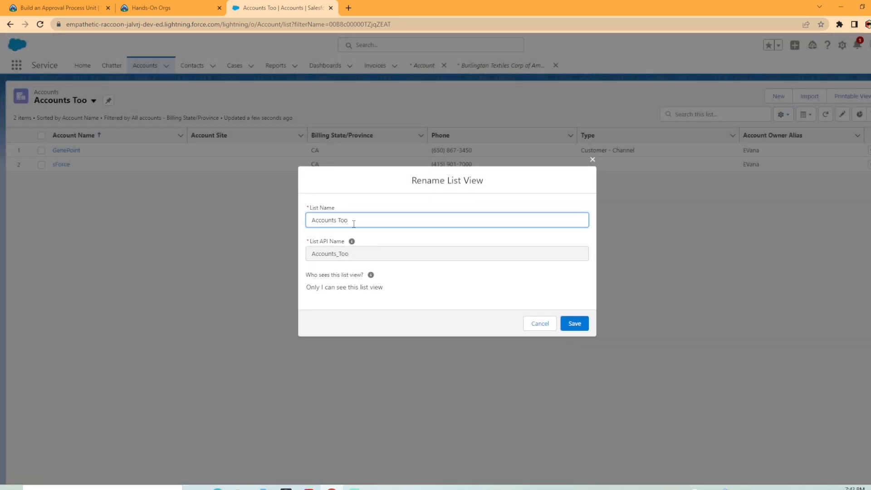
{"action": "left_click_drag", "start_coordinate": [367, 221], "coordinate": [232, 233]}
{"action": "type", "text": "CA Accounts"}
{"action": "left_click", "coordinate": [387, 287]}
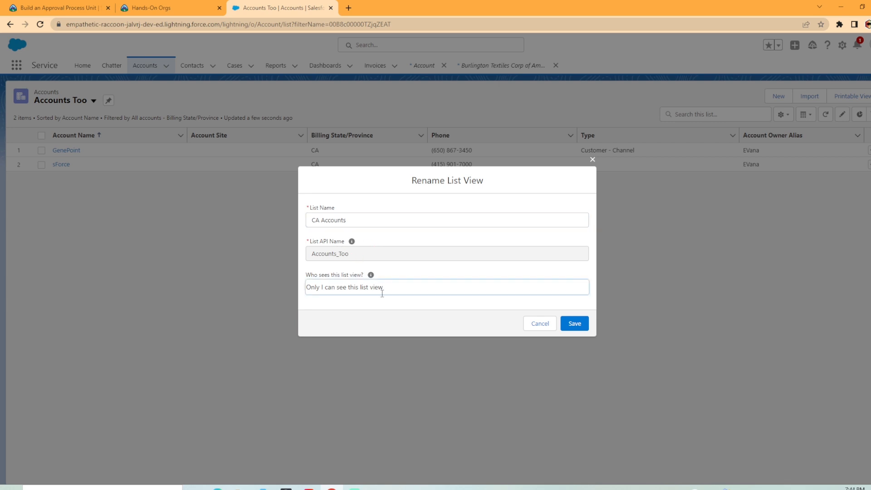
{"action": "left_click", "coordinate": [574, 323]}
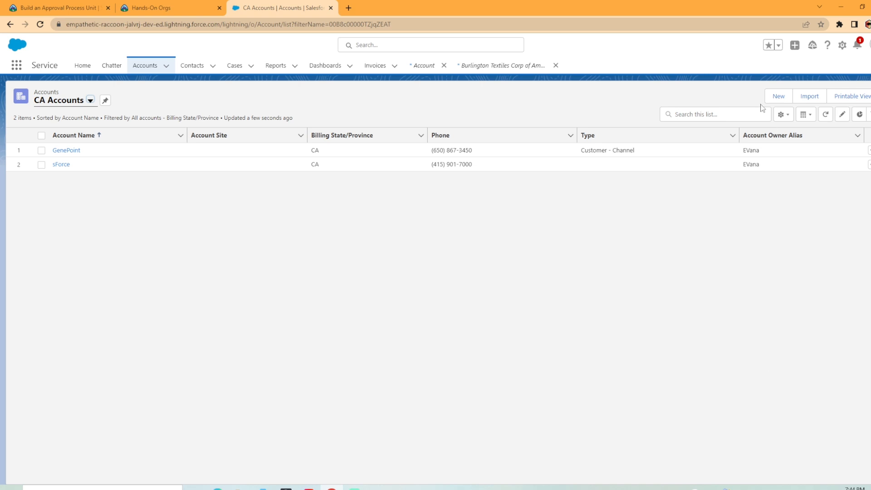
Step: Clone the CA Accounts list view under the name TX Accounts and save the copy
{"action": "left_click", "coordinate": [783, 115]}
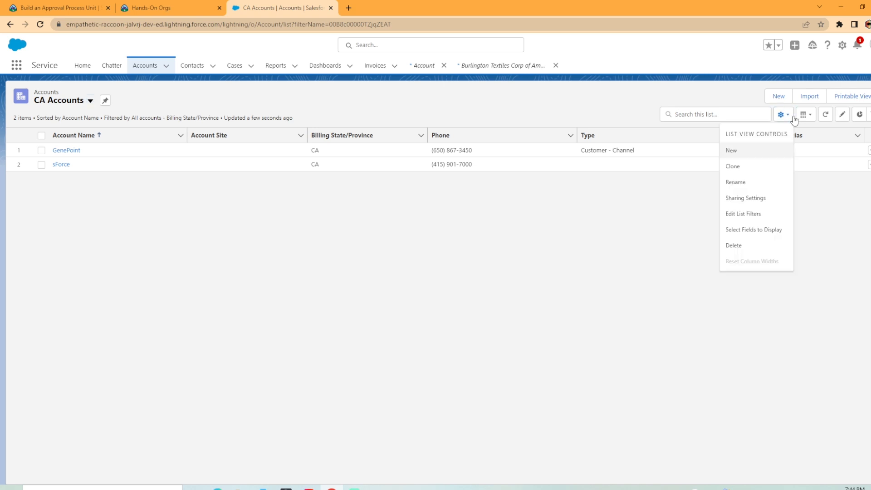
{"action": "left_click", "coordinate": [736, 167]}
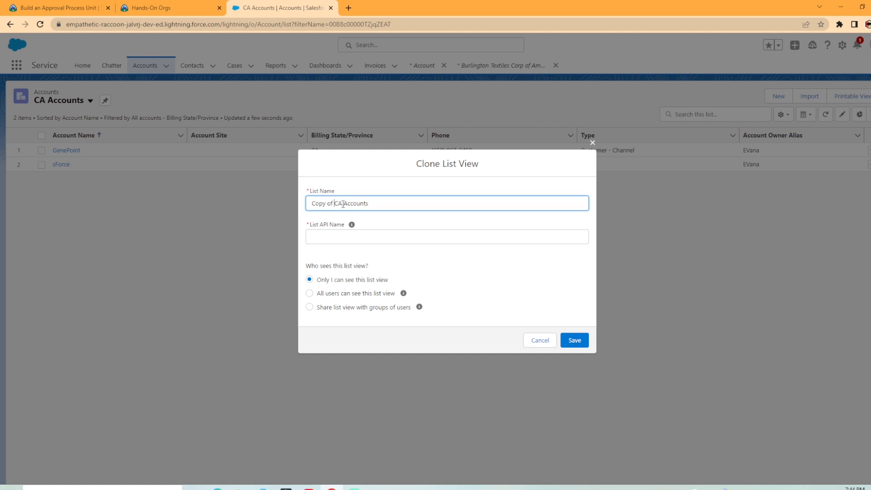
{"action": "left_click_drag", "start_coordinate": [343, 205], "coordinate": [282, 201]}
{"action": "key", "text": "BackSpace"}
{"action": "type", "text": "TX"}
{"action": "left_click", "coordinate": [452, 270]}
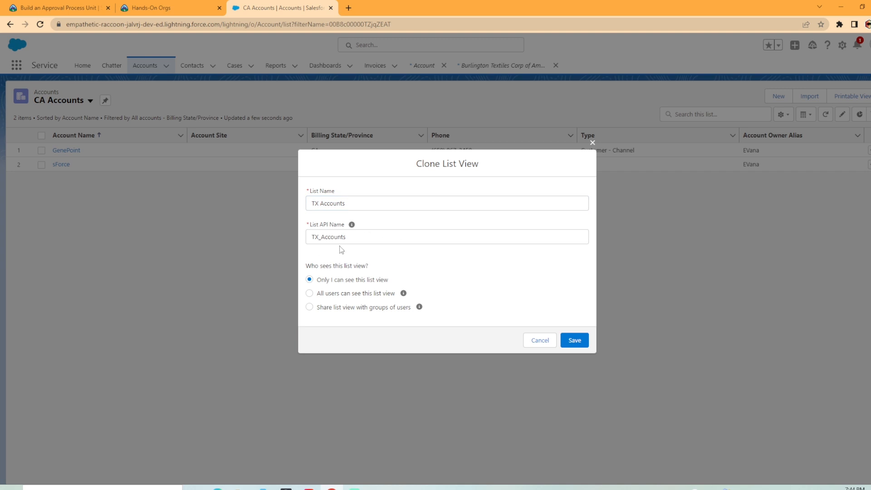
{"action": "left_click", "coordinate": [573, 341]}
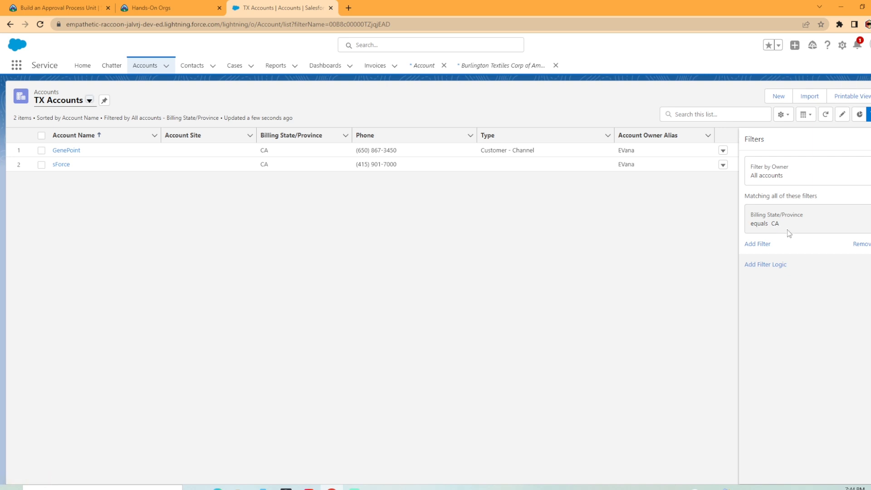
Step: Set the TX Accounts list view's Billing State/Province filter to equal TX and save the filter
{"action": "left_click", "coordinate": [775, 226]}
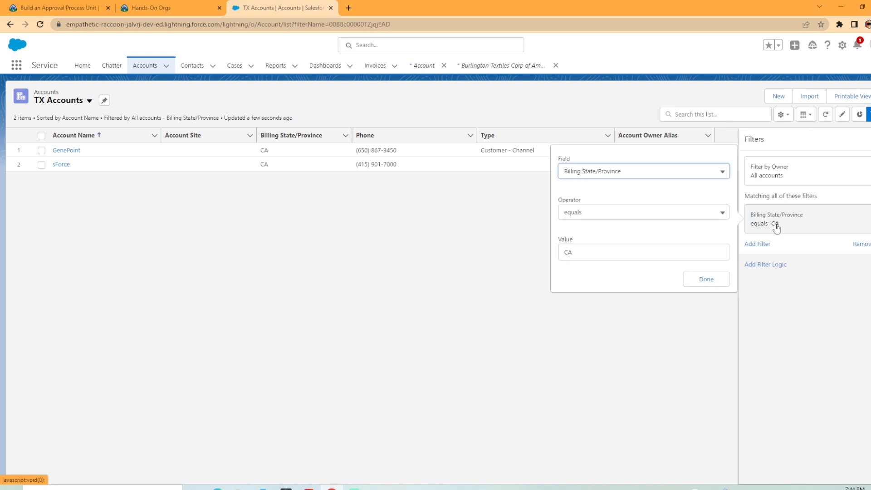
{"action": "left_click", "coordinate": [578, 255]}
{"action": "key", "text": "BackSpace"}
{"action": "key", "text": "BackSpace"}
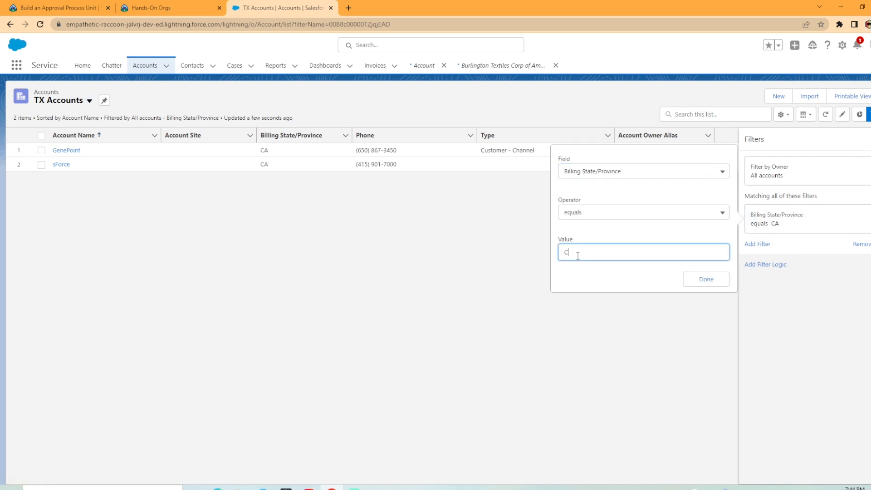
{"action": "type", "text": "TX"}
{"action": "left_click", "coordinate": [705, 279]}
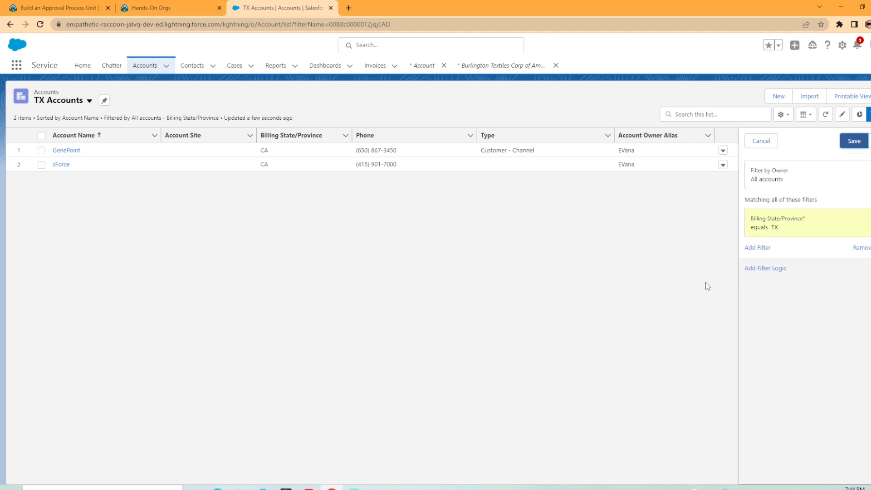
{"action": "left_click", "coordinate": [853, 141]}
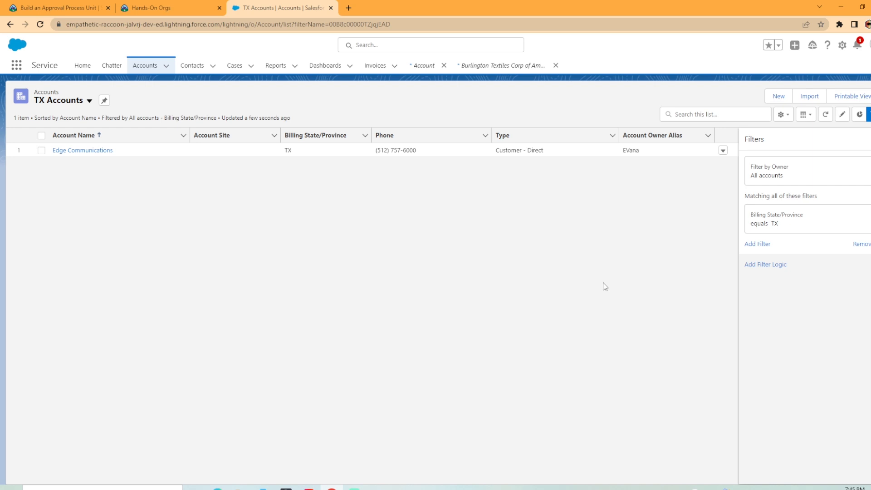
Step: Display the TX Accounts list view as a Kanban summarized by Annual Revenue and grouped by Active
{"action": "left_click", "coordinate": [810, 119]}
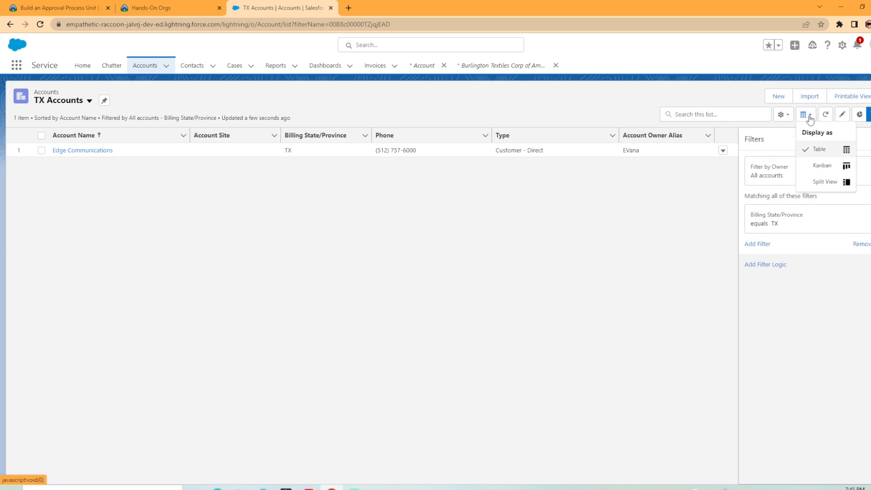
{"action": "left_click", "coordinate": [822, 169]}
{"action": "left_click", "coordinate": [326, 245]}
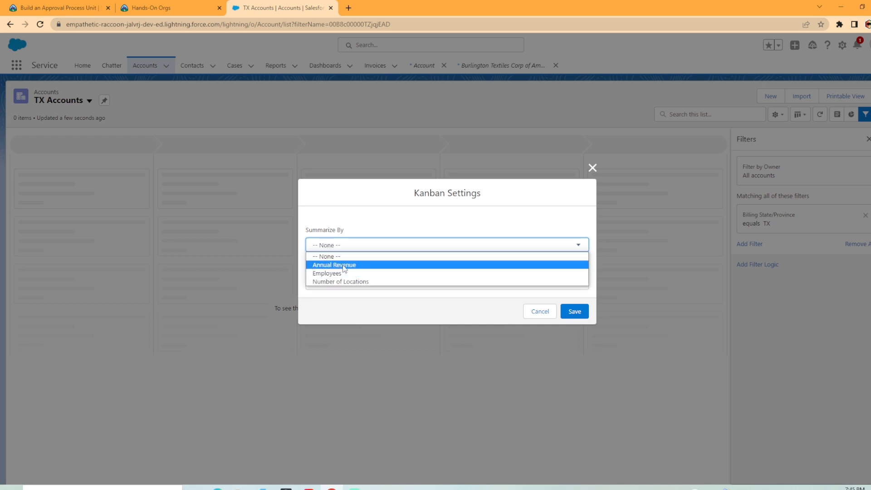
{"action": "left_click", "coordinate": [356, 268]}
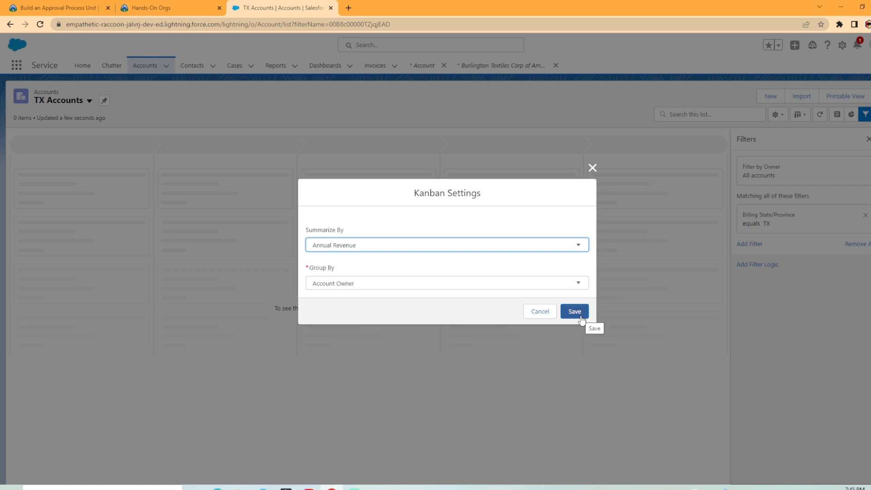
{"action": "left_click", "coordinate": [560, 281]}
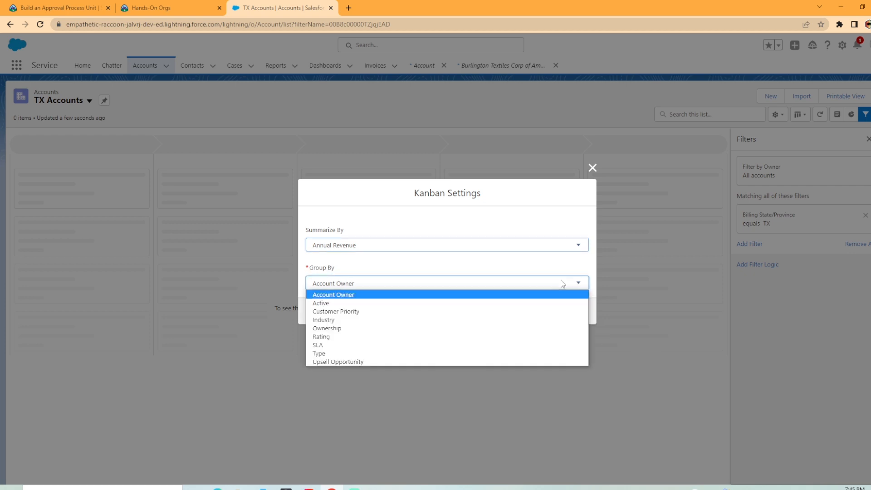
{"action": "left_click", "coordinate": [324, 303]}
{"action": "left_click", "coordinate": [575, 310]}
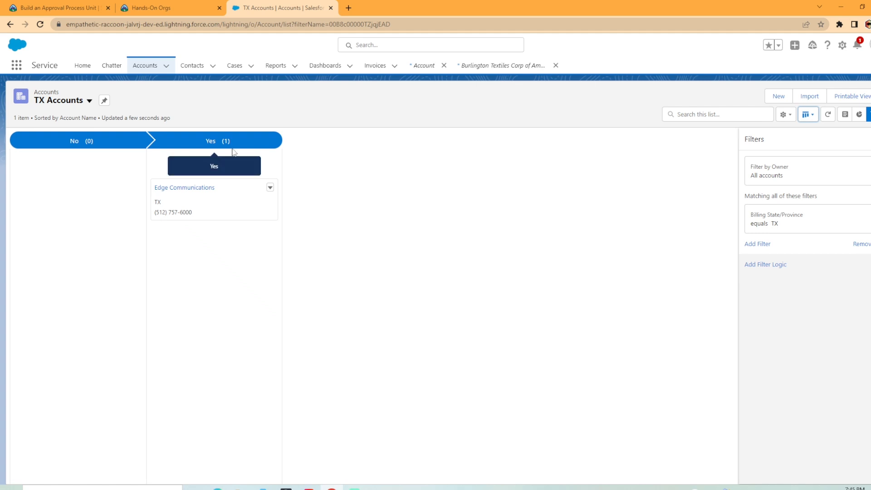
Step: Display the TX Accounts list in Split View and change the Edge Communications account's rating to Warm
{"action": "left_click", "coordinate": [812, 117]}
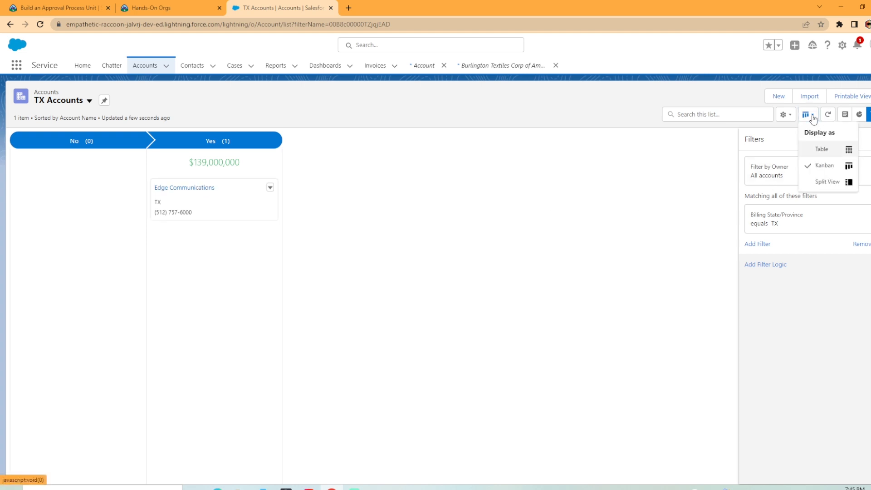
{"action": "left_click", "coordinate": [827, 182]}
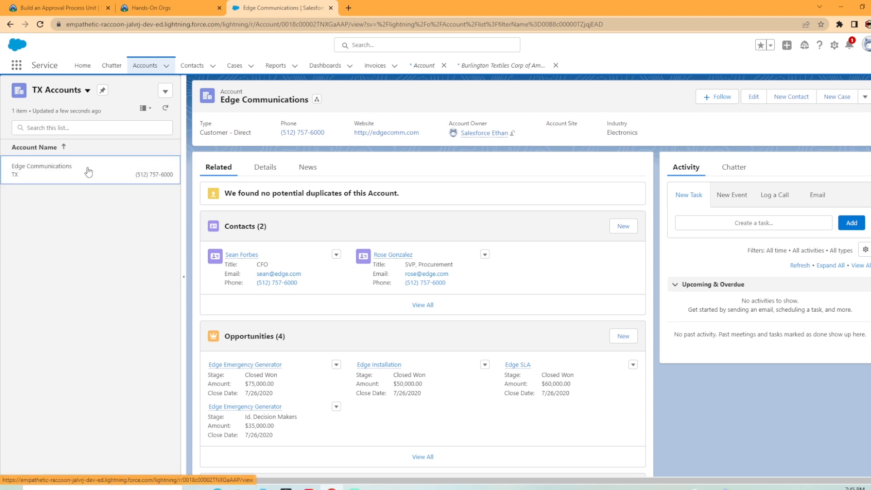
{"action": "left_click", "coordinate": [752, 96]}
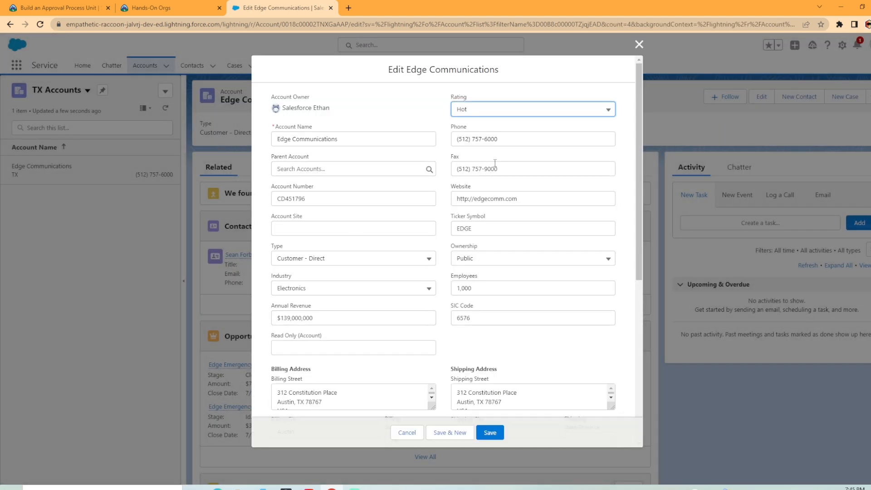
{"action": "left_click", "coordinate": [529, 111]}
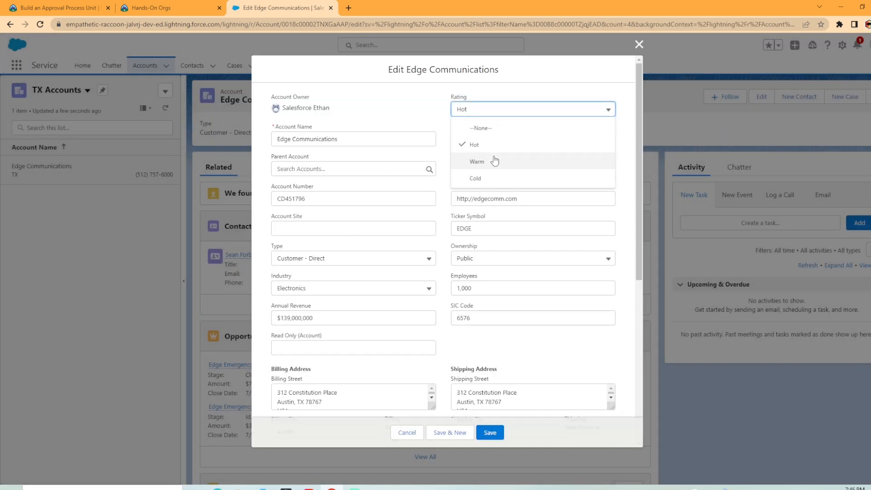
{"action": "left_click", "coordinate": [476, 162]}
{"action": "left_click", "coordinate": [490, 433]}
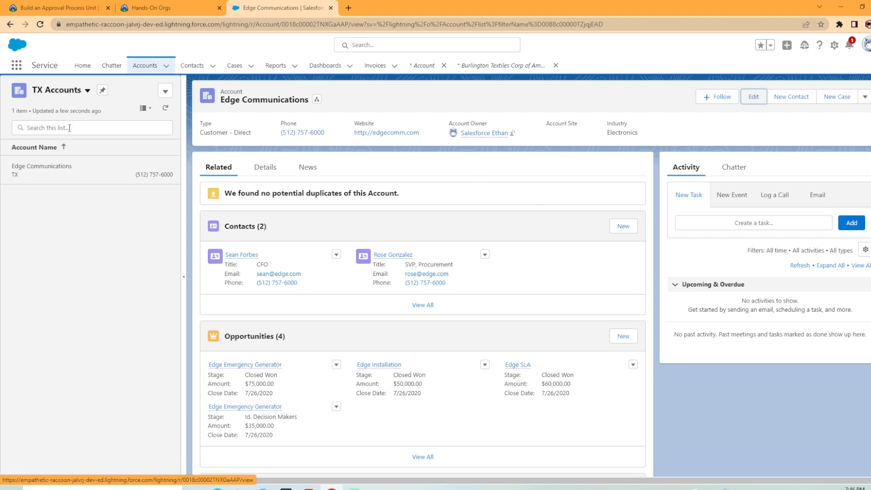
Step: Switch the split view to the CA Accounts list and open the GenePoint account
{"action": "left_click", "coordinate": [87, 91]}
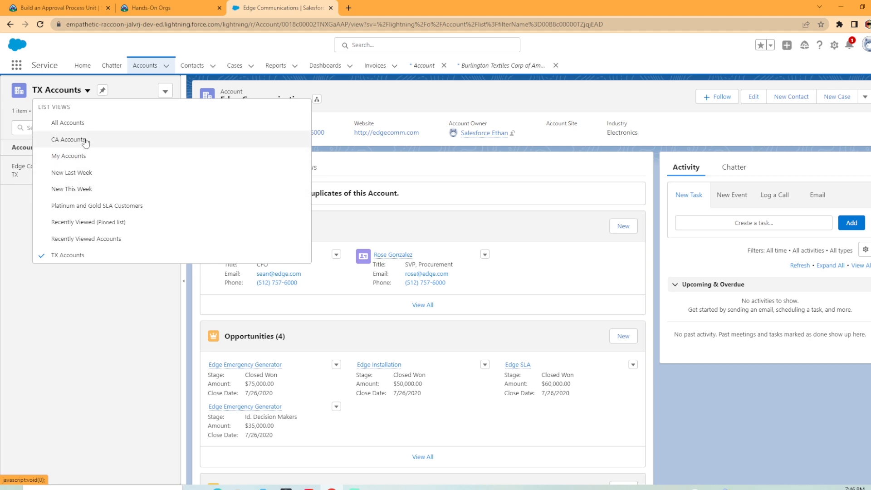
{"action": "left_click", "coordinate": [68, 140]}
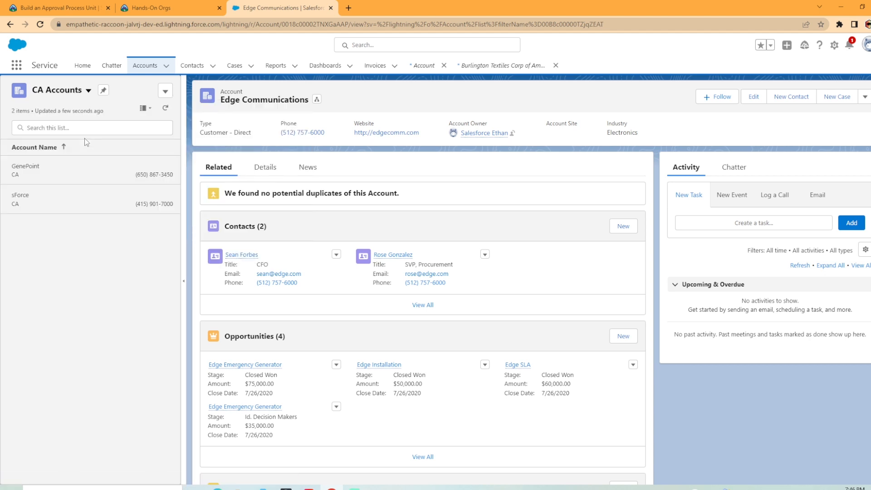
{"action": "left_click", "coordinate": [68, 167]}
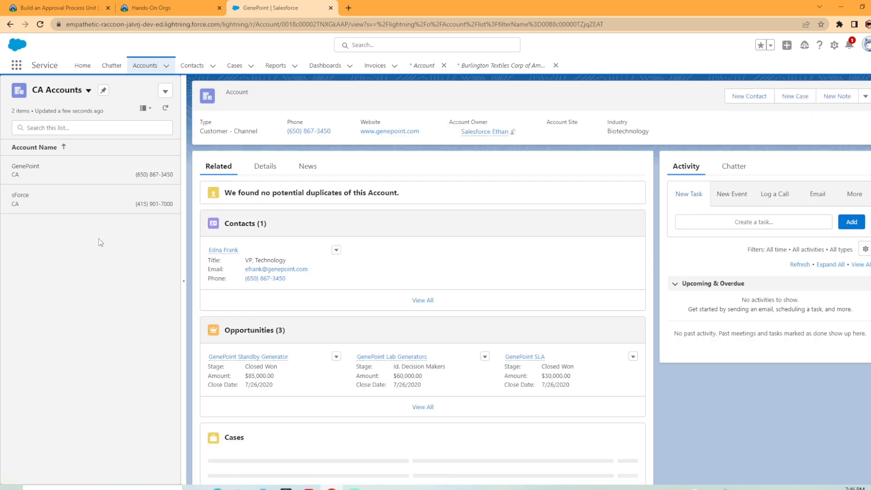
Step: Create a Call task for GenePoint with due date 1/5/2023 and status In Progress
{"action": "left_click", "coordinate": [757, 223]}
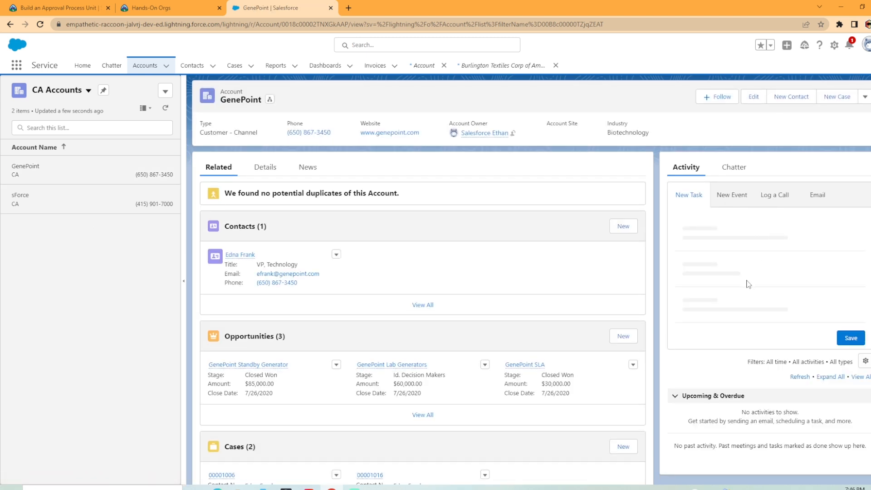
{"action": "left_click", "coordinate": [726, 229]}
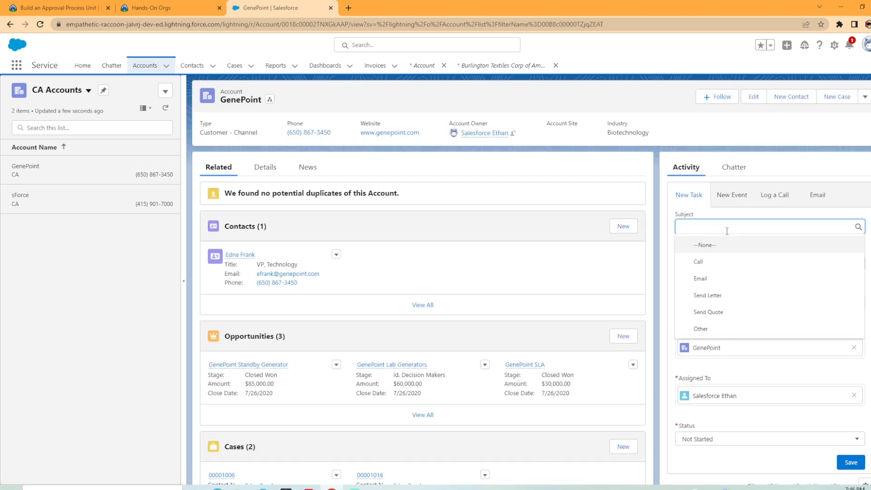
{"action": "left_click", "coordinate": [717, 261]}
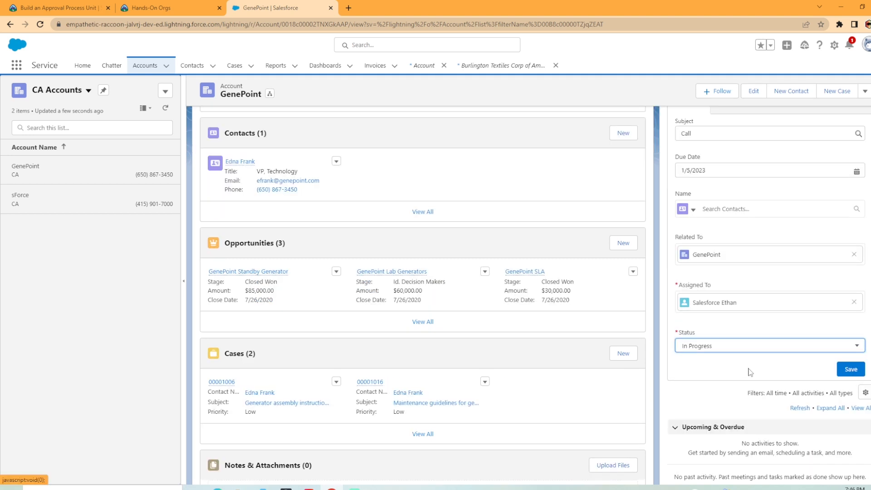
{"action": "left_click", "coordinate": [850, 369]}
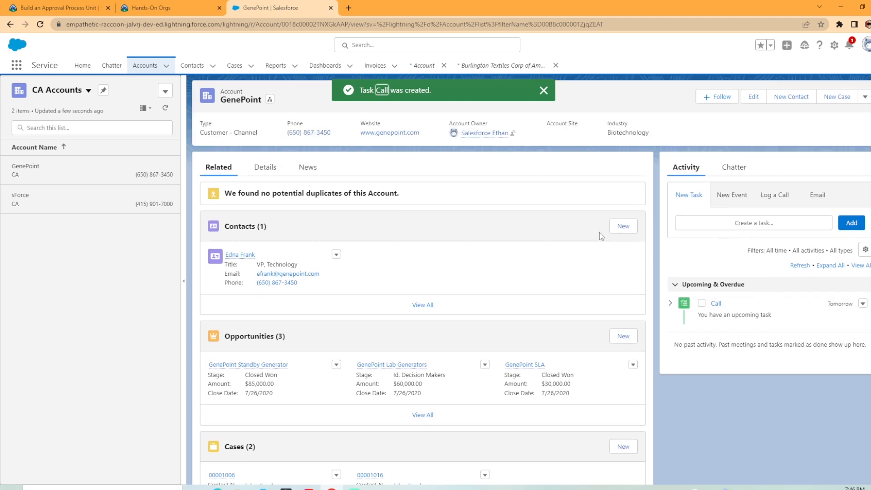
Step: View the sForce account record, then return the CA Accounts list to the Table display
{"action": "left_click", "coordinate": [56, 209]}
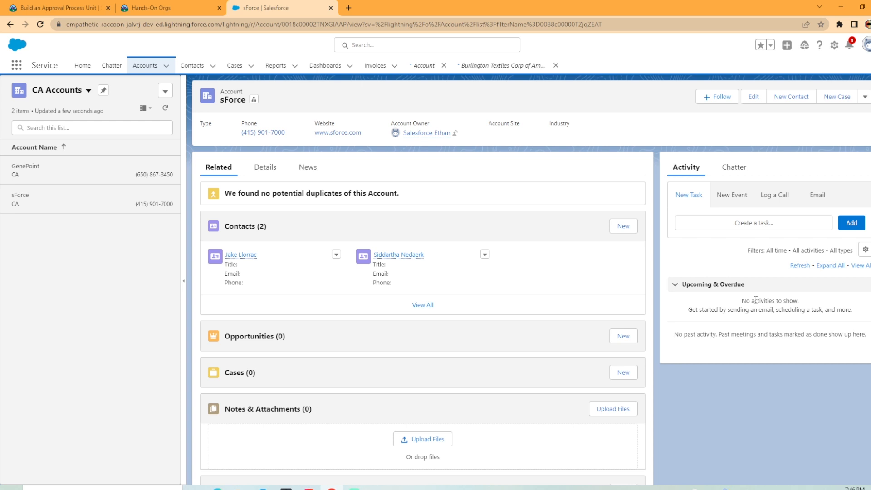
{"action": "left_click", "coordinate": [145, 107]}
{"action": "left_click", "coordinate": [141, 143]}
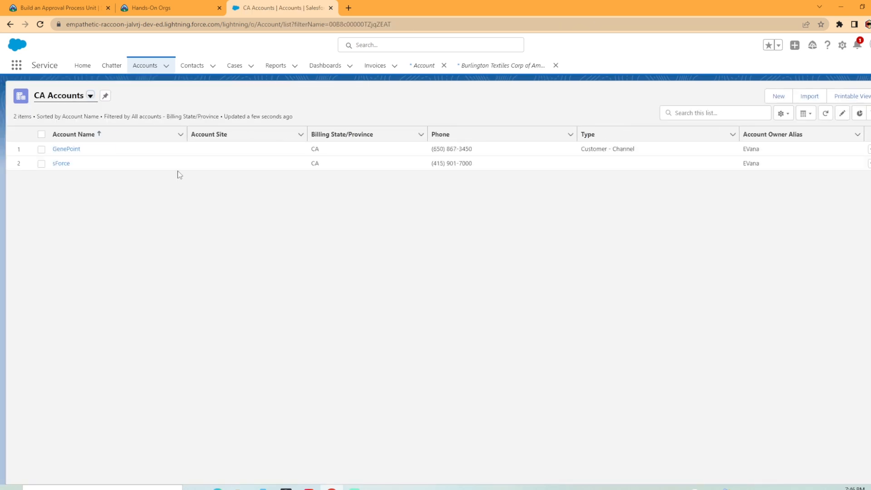
Step: Display the CA Accounts list in Split View and open the GenePoint account from it
{"action": "left_click", "coordinate": [784, 113]}
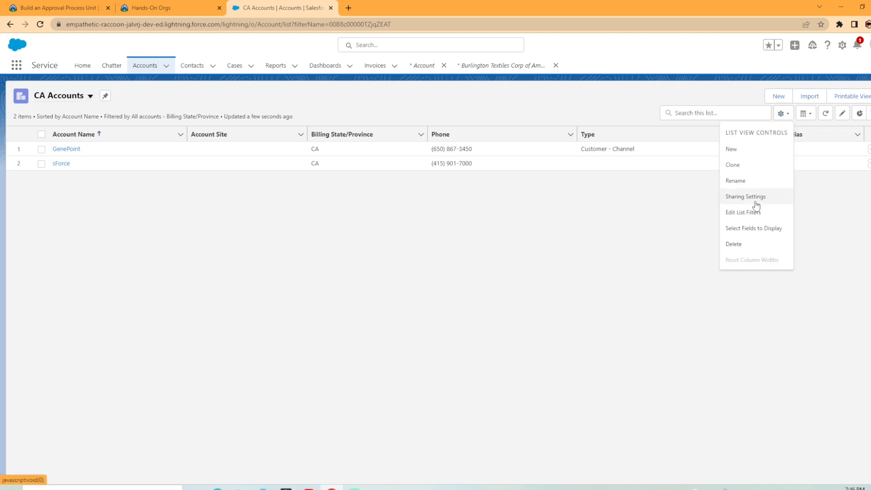
{"action": "left_click", "coordinate": [806, 114]}
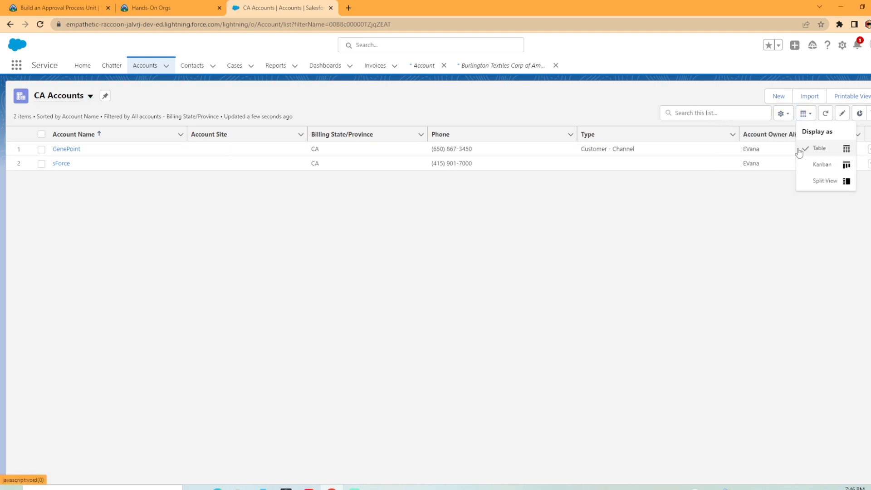
{"action": "left_click", "coordinate": [822, 179]}
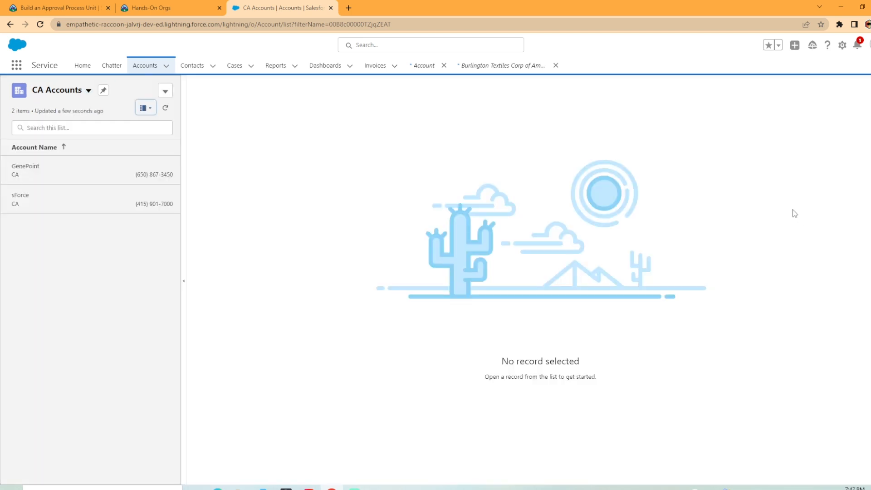
{"action": "left_click", "coordinate": [104, 171]}
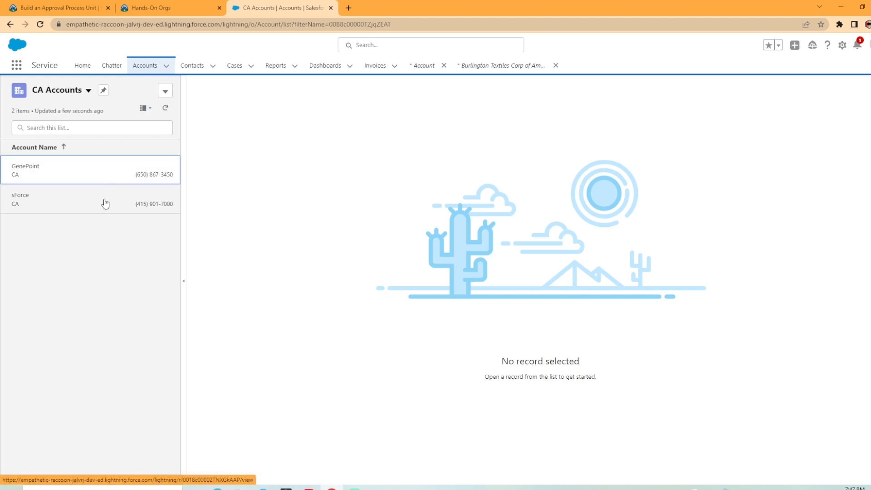
Step: Open the sForce account from the split list and switch the CA Accounts list back to Table display
{"action": "left_click", "coordinate": [105, 202]}
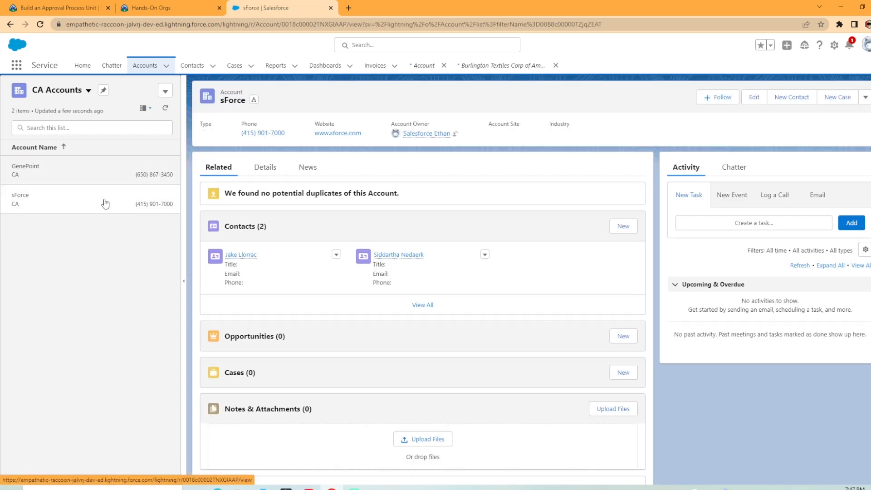
{"action": "left_click", "coordinate": [145, 108]}
{"action": "left_click", "coordinate": [127, 150]}
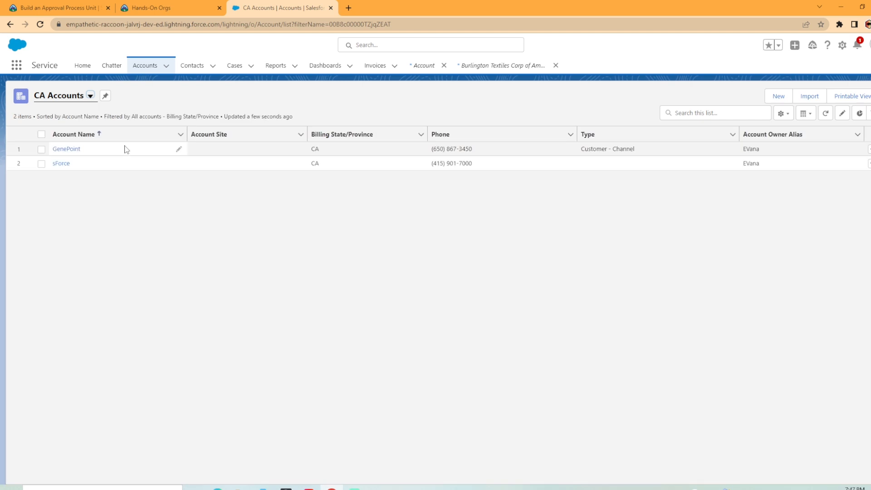
Step: Rename the GenePoint account to Timberline Hills inline in the CA Accounts list and save the change
{"action": "left_click", "coordinate": [842, 113]}
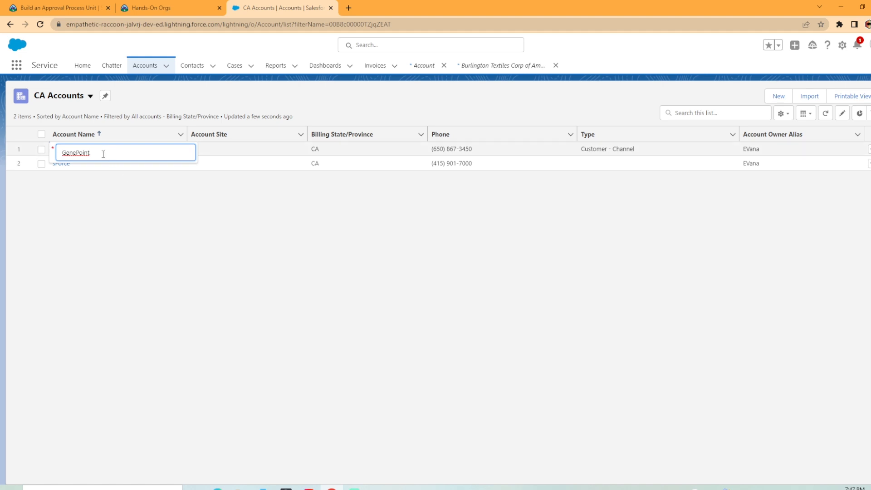
{"action": "left_click_drag", "start_coordinate": [103, 155], "coordinate": [23, 152]}
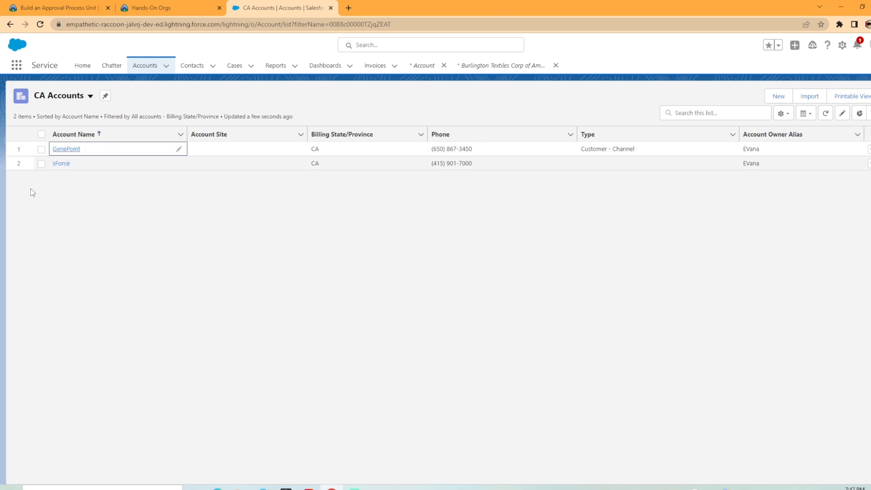
{"action": "left_click", "coordinate": [180, 149]}
{"action": "key", "text": "BackSpace"}
{"action": "key", "text": "BackSpace"}
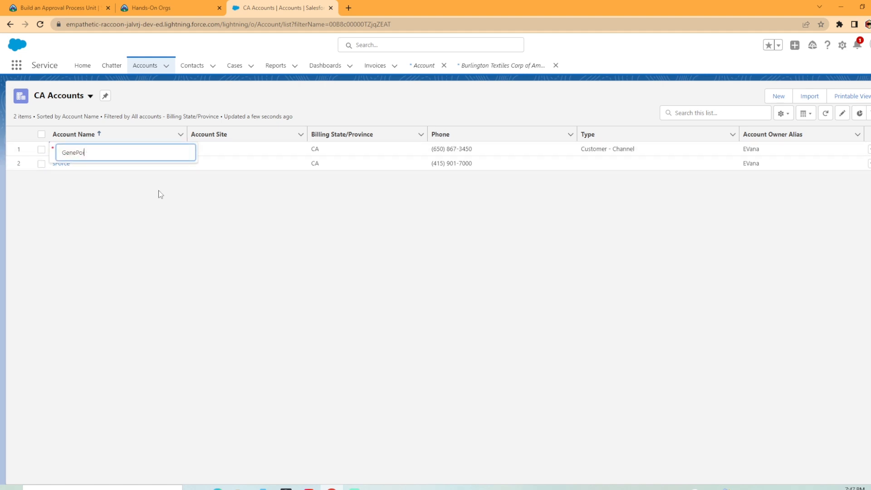
{"action": "key", "text": "BackSpace"}
{"action": "key", "text": "BackSpace"}
{"action": "key", "text": "BackSpace"}
{"action": "key", "text": "BackSpace"}
{"action": "key", "text": "BackSpace"}
{"action": "key", "text": "BackSpace"}
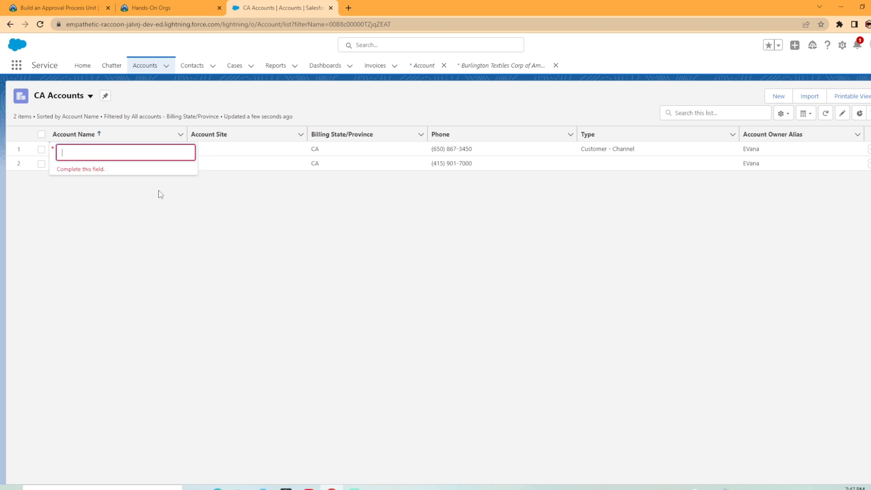
{"action": "type", "text": "s"}
{"action": "key", "text": "BackSpace"}
{"action": "type", "text": "Timberli"}
{"action": "type", "text": "ne "}
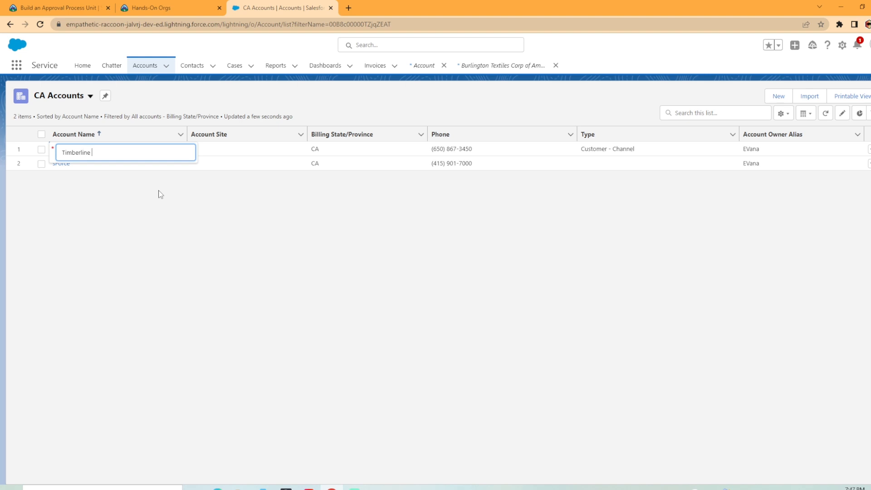
{"action": "type", "text": "Hills"}
{"action": "left_click", "coordinate": [175, 259]}
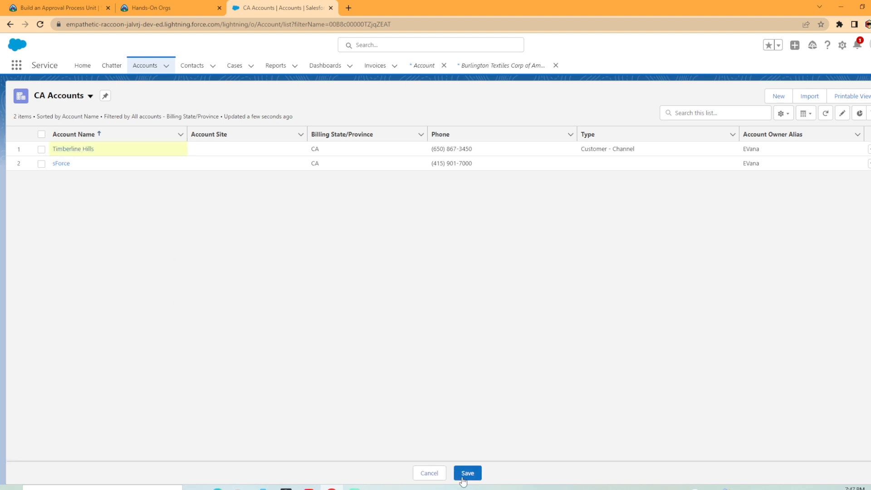
{"action": "left_click", "coordinate": [471, 476]}
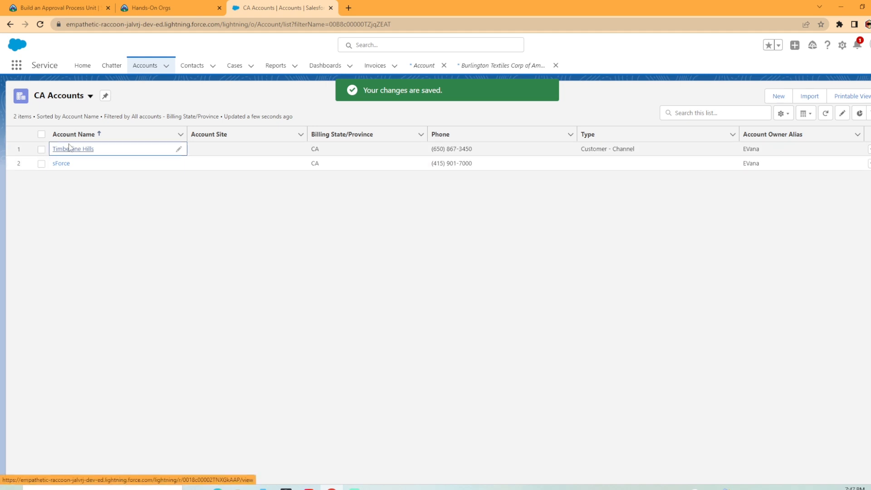
Step: View the Timberline Hills account record and return to the CA Accounts list
{"action": "left_click", "coordinate": [69, 165]}
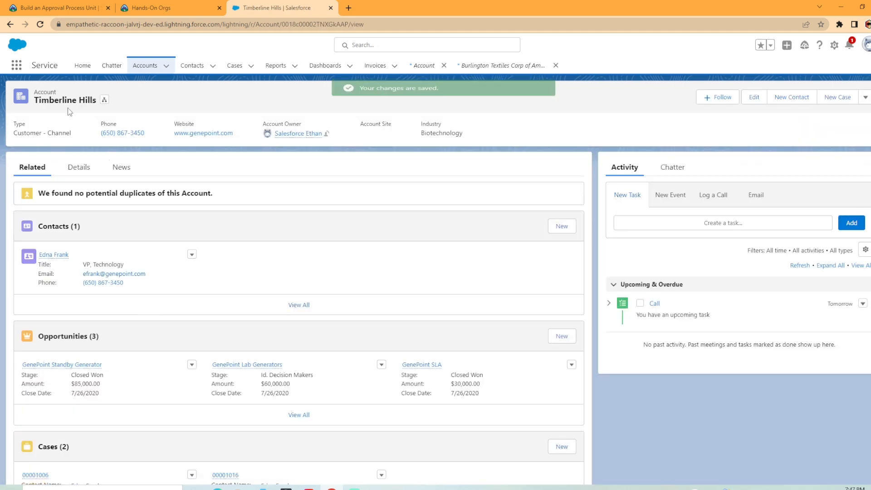
{"action": "left_click", "coordinate": [145, 66]}
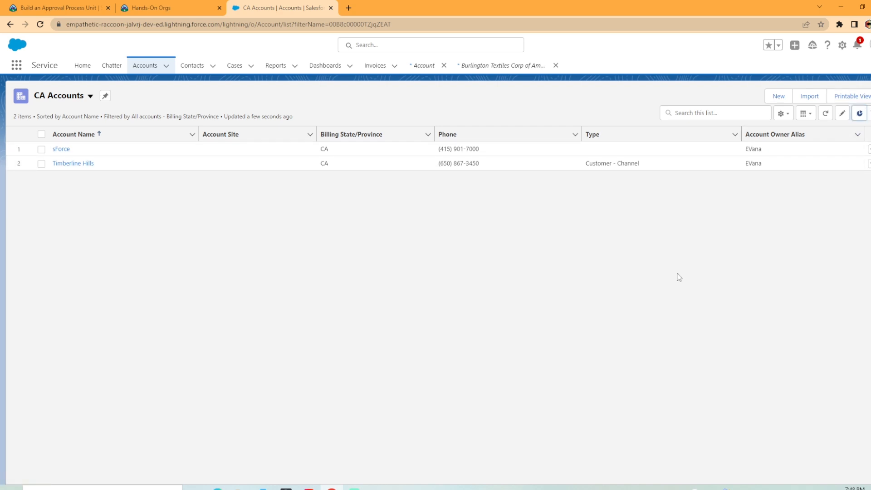
Step: Try adding filter logic to the CA Accounts list filters, remove it and hide the filters
{"action": "left_click", "coordinate": [867, 113]}
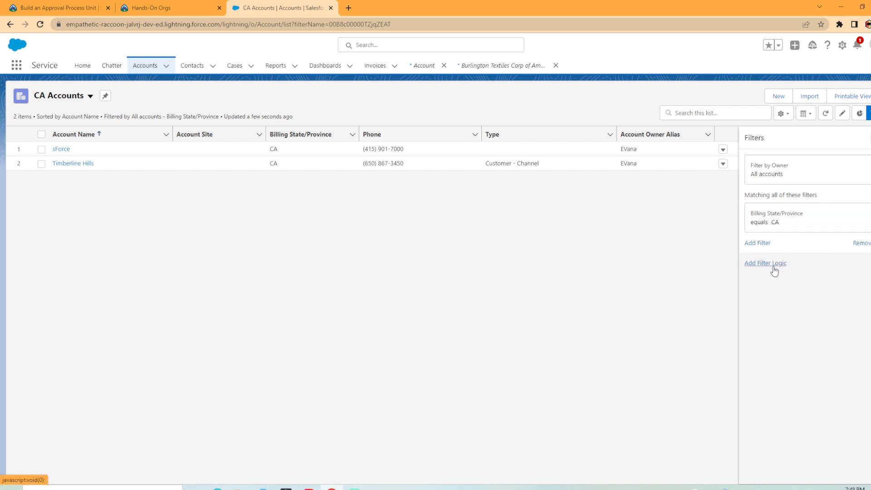
{"action": "left_click", "coordinate": [773, 267]}
{"action": "mouse_move", "coordinate": [781, 264]}
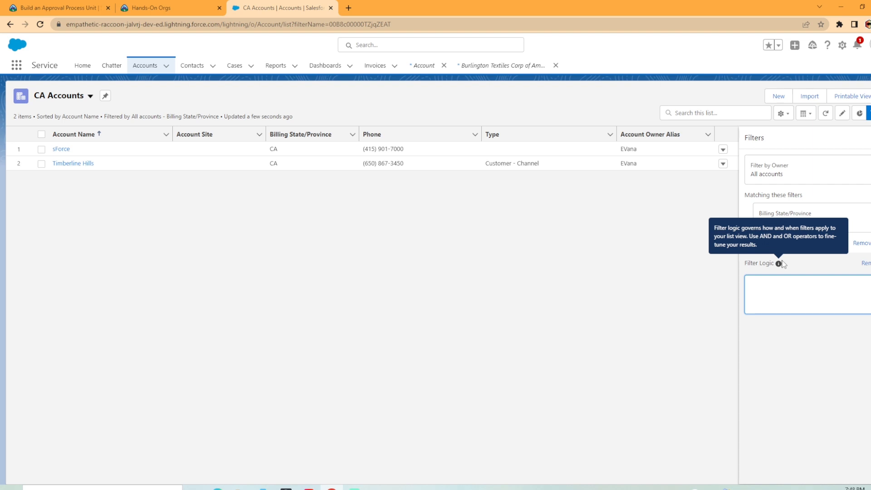
{"action": "left_click", "coordinate": [864, 263]}
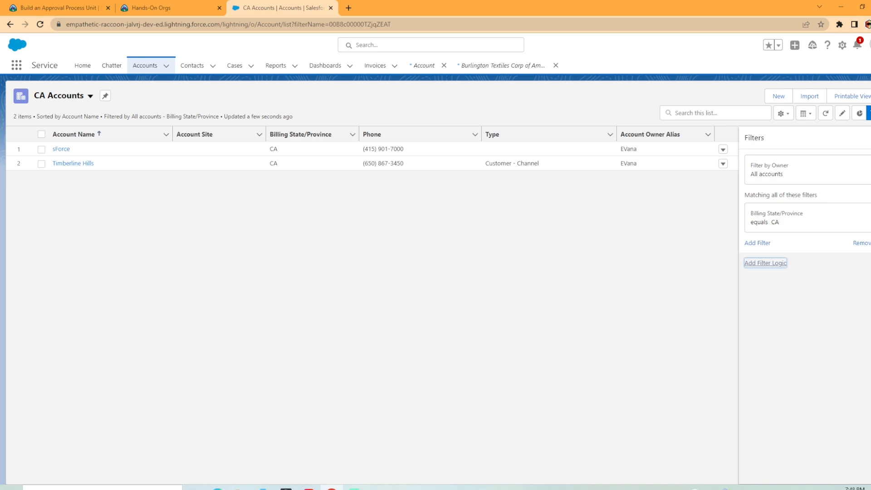
{"action": "left_click", "coordinate": [868, 112]}
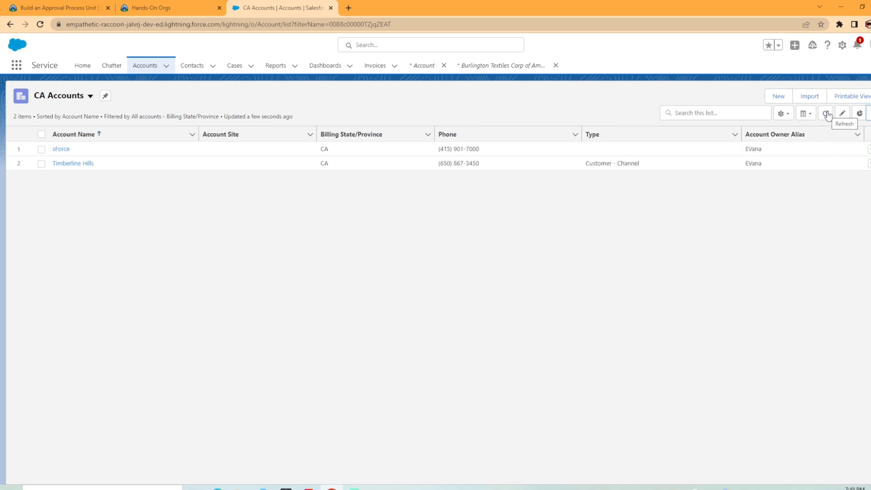
Step: Refresh the CA Accounts list, search it for "timberline" and clear the search
{"action": "left_click", "coordinate": [825, 114]}
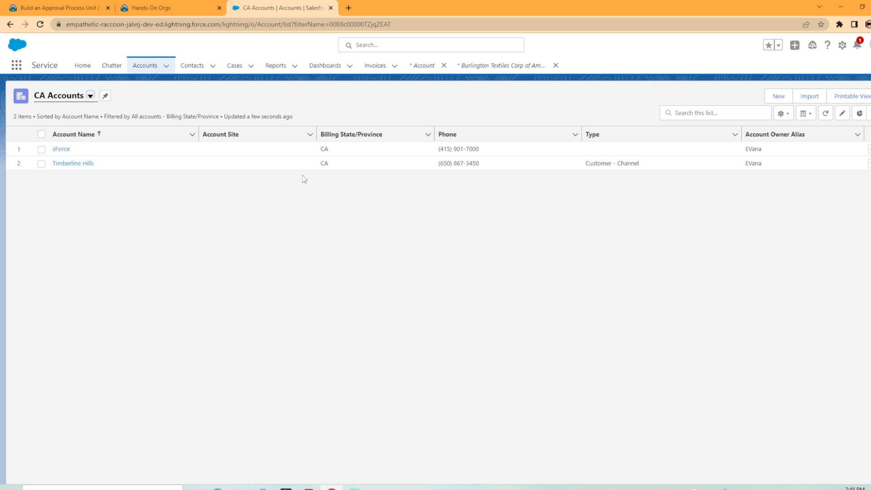
{"action": "left_click", "coordinate": [691, 113]}
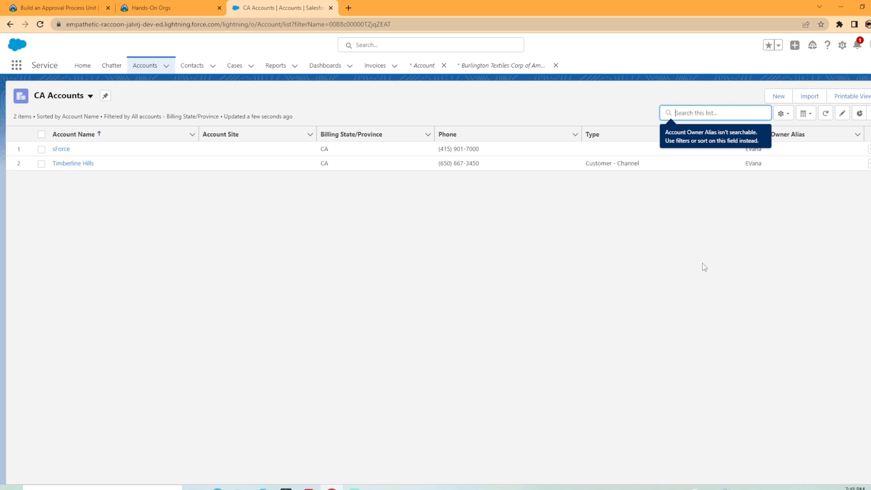
{"action": "type", "text": "timberline"}
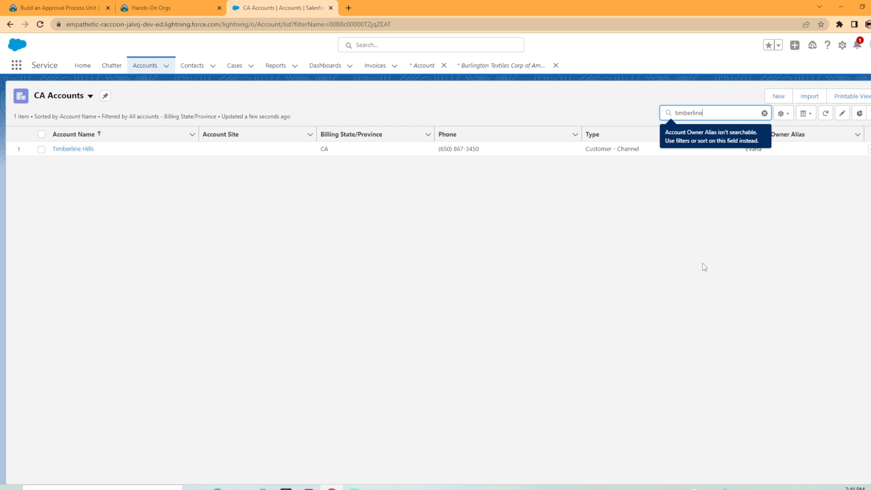
{"action": "left_click", "coordinate": [764, 113]}
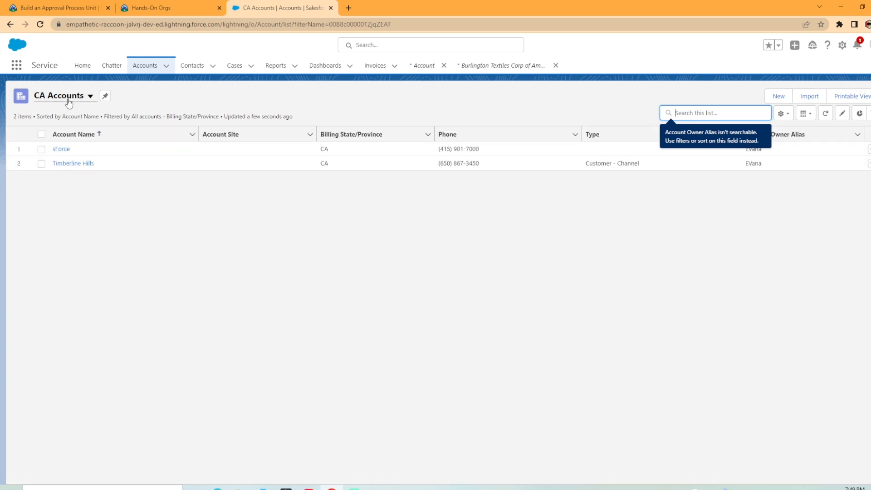
Step: Pin the CA Accounts list view and check it by switching to Contacts and back to Accounts
{"action": "left_click", "coordinate": [68, 101]}
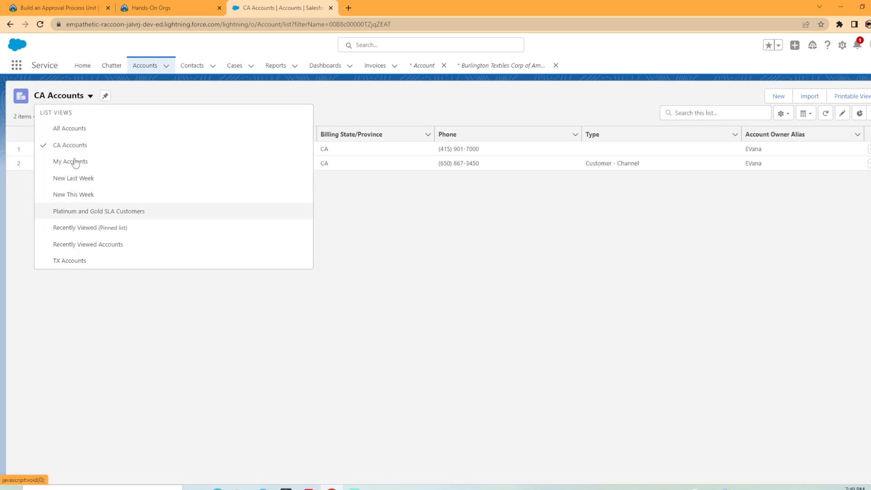
{"action": "left_click", "coordinate": [224, 93]}
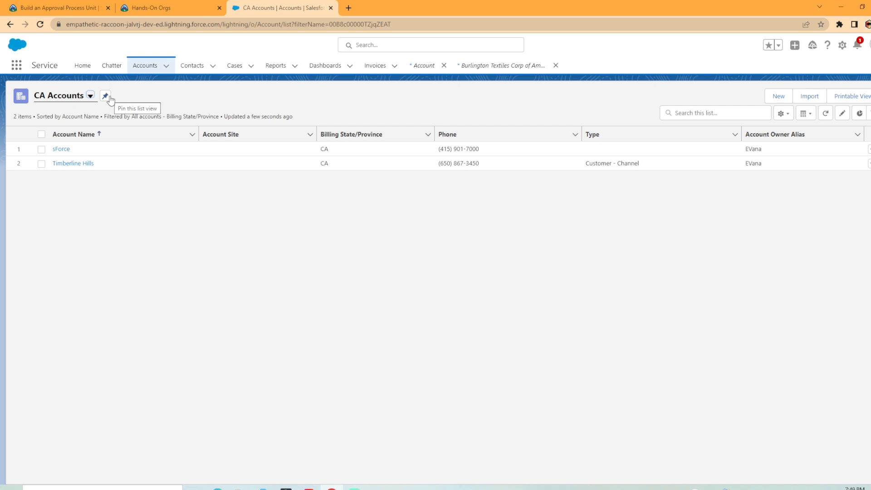
{"action": "left_click", "coordinate": [105, 95]}
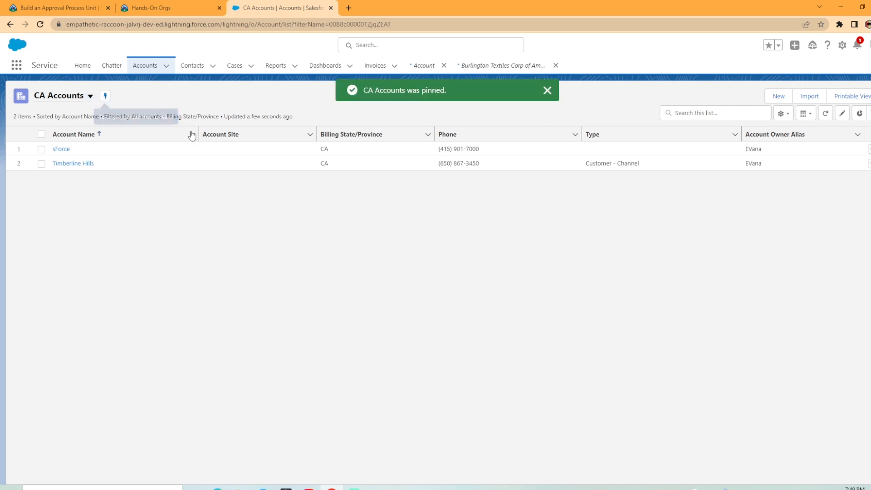
{"action": "left_click", "coordinate": [186, 72]}
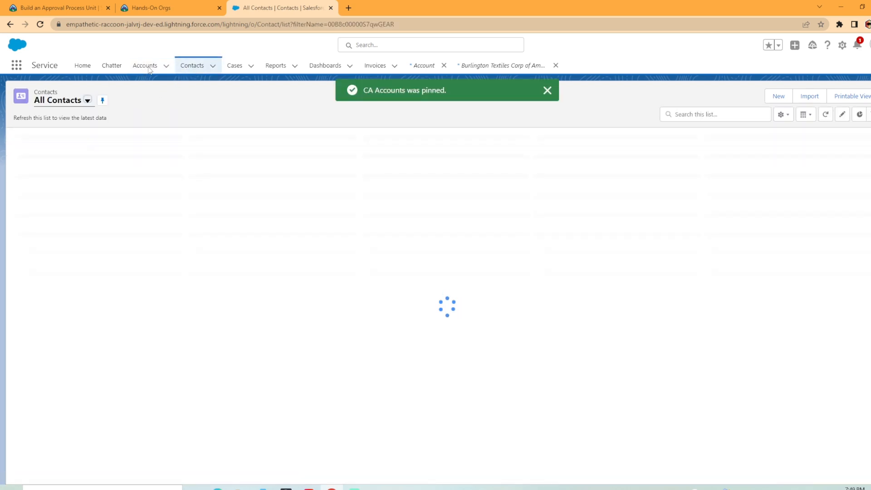
{"action": "left_click", "coordinate": [149, 71]}
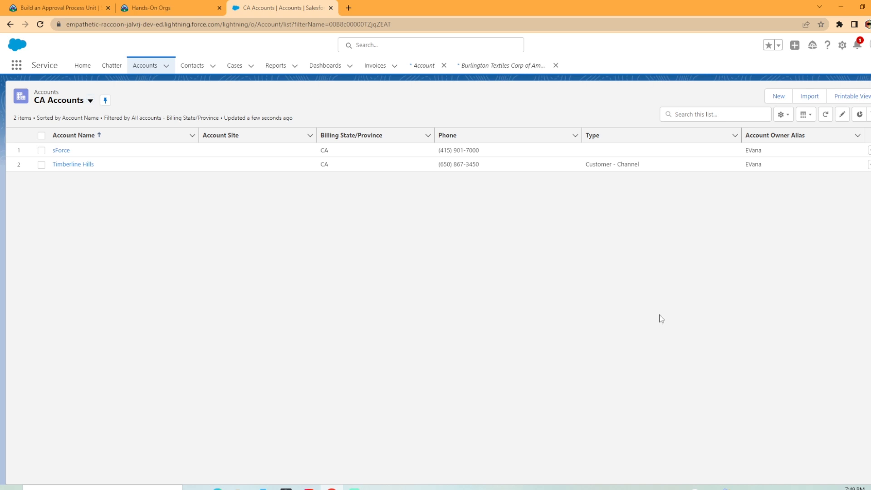
Step: Add the Active field to the CA Accounts list's visible fields, move it above Account Name and save
{"action": "left_click", "coordinate": [789, 116]}
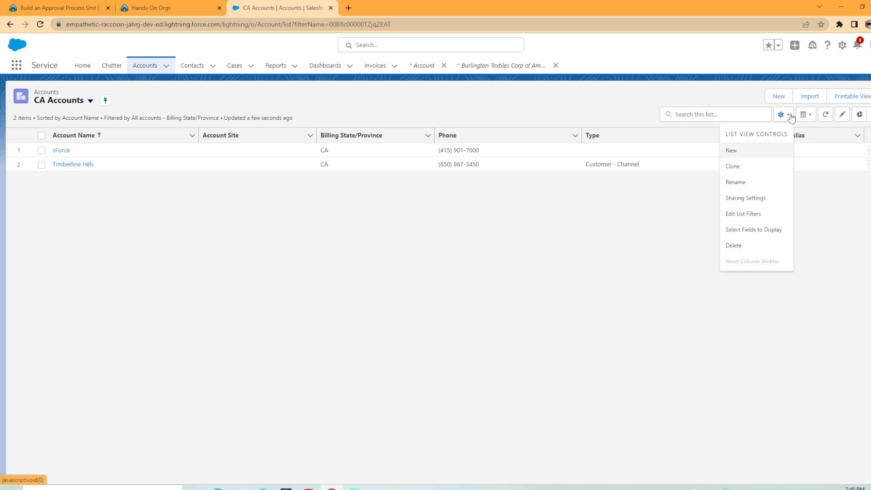
{"action": "left_click", "coordinate": [773, 230]}
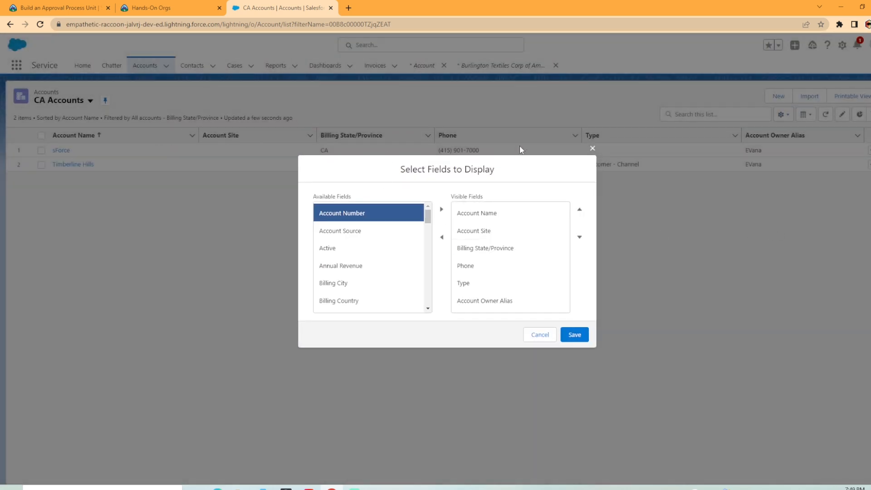
{"action": "left_click", "coordinate": [356, 249]}
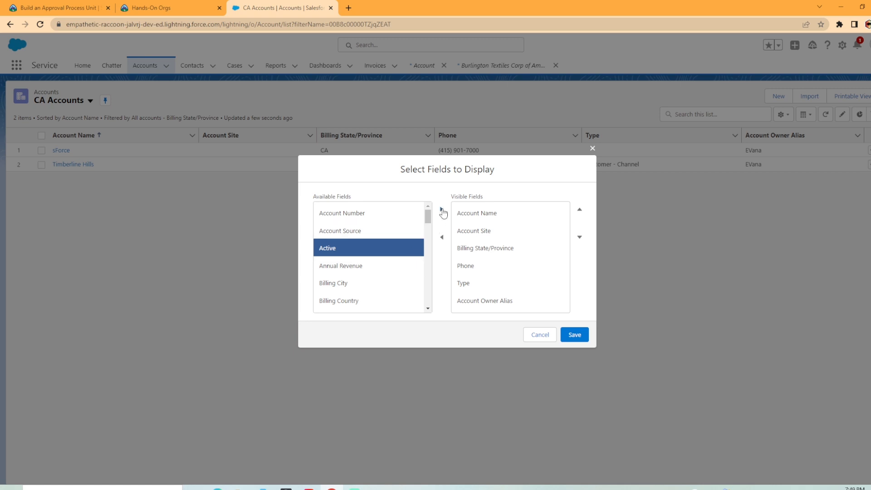
{"action": "left_click", "coordinate": [442, 210]}
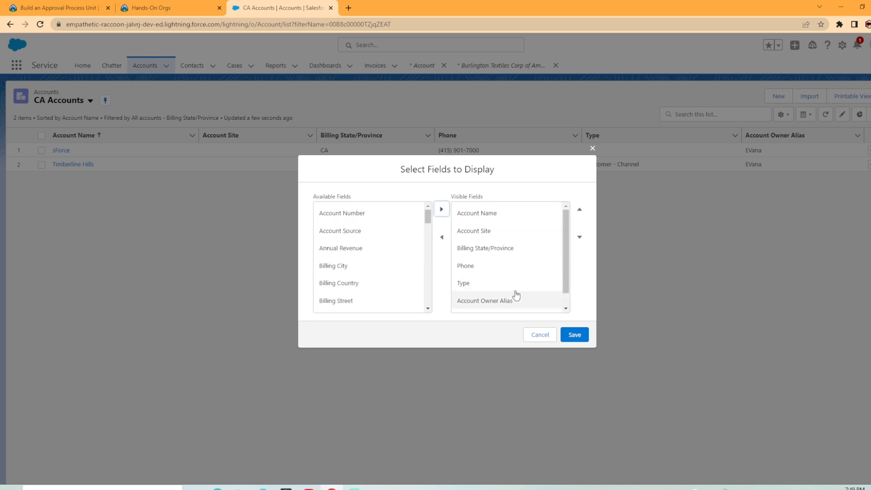
{"action": "scroll", "coordinate": [515, 295], "scroll_direction": "down", "scroll_amount": 1}
{"action": "left_click", "coordinate": [579, 209]}
{"action": "left_click", "coordinate": [579, 209]}
{"action": "left_click", "coordinate": [579, 209]}
{"action": "left_click", "coordinate": [579, 210]}
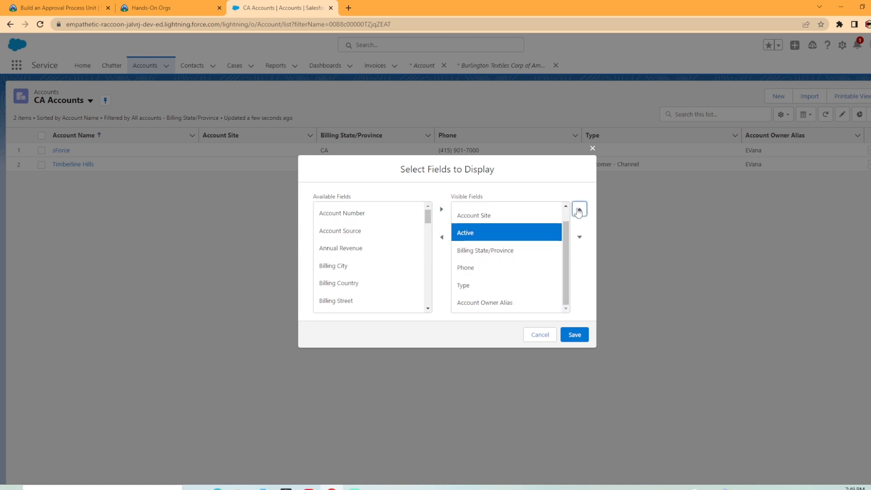
{"action": "left_click", "coordinate": [579, 209]}
{"action": "left_click", "coordinate": [579, 209]}
{"action": "left_click", "coordinate": [572, 336]}
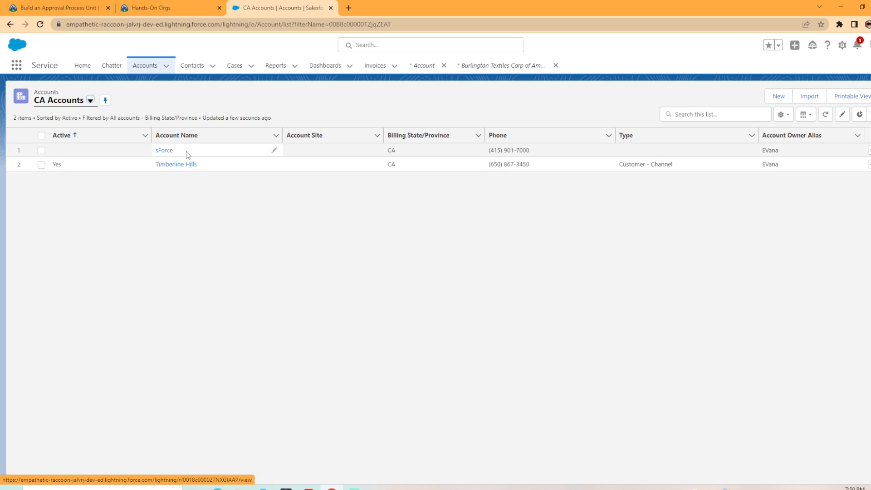
Step: Set the Active value of the sForce account to Yes inline in the list and save
{"action": "left_click", "coordinate": [140, 153]}
{"action": "left_click", "coordinate": [98, 154]}
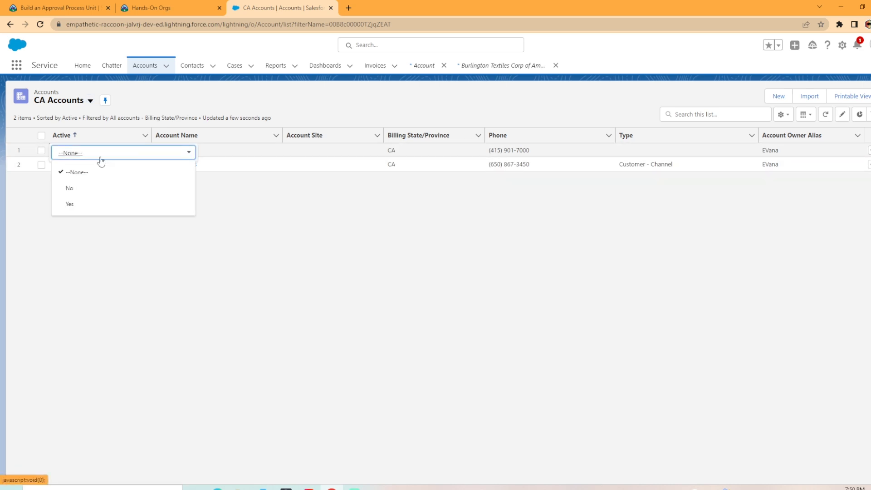
{"action": "left_click", "coordinate": [72, 204]}
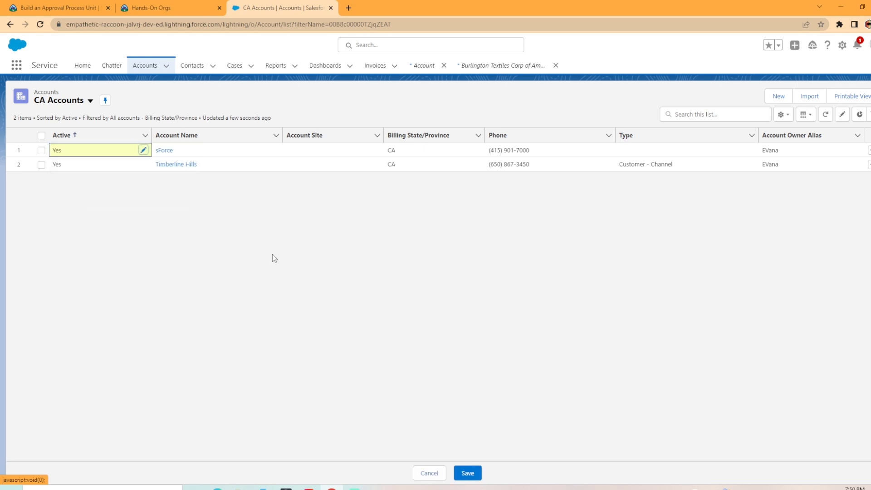
{"action": "left_click", "coordinate": [467, 473]}
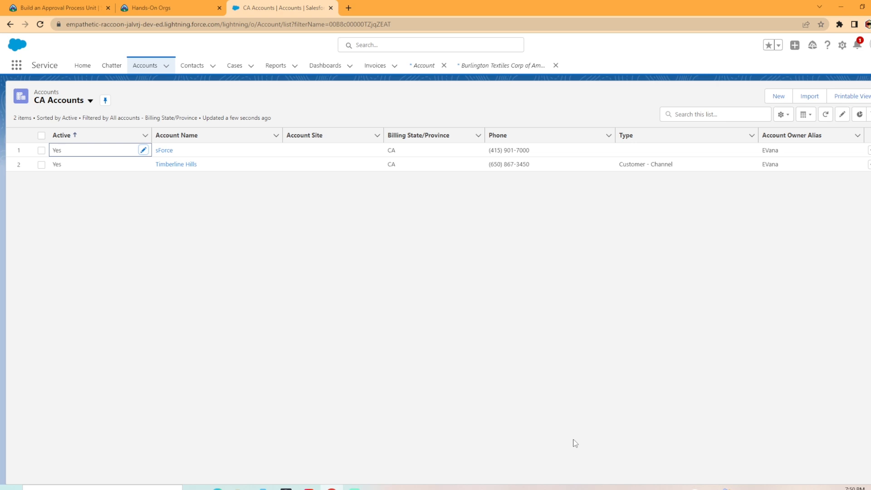
Step: Open the display options for the CA Accounts list
{"action": "left_click", "coordinate": [806, 115]}
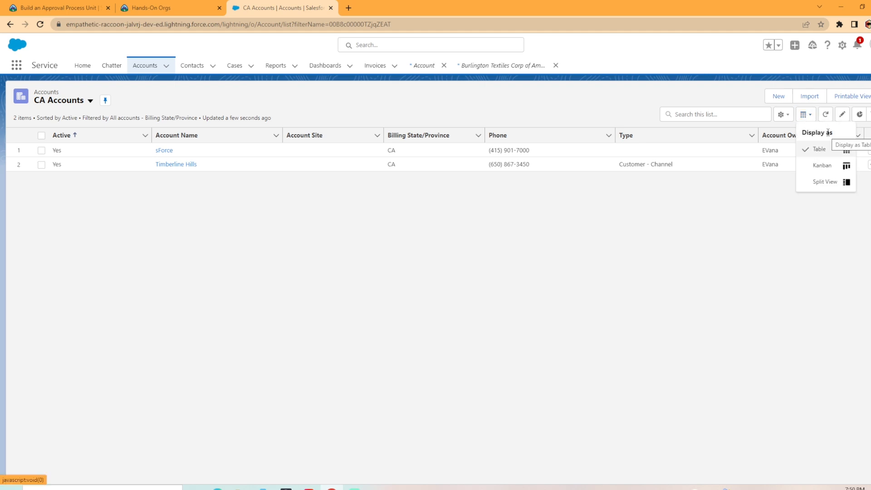